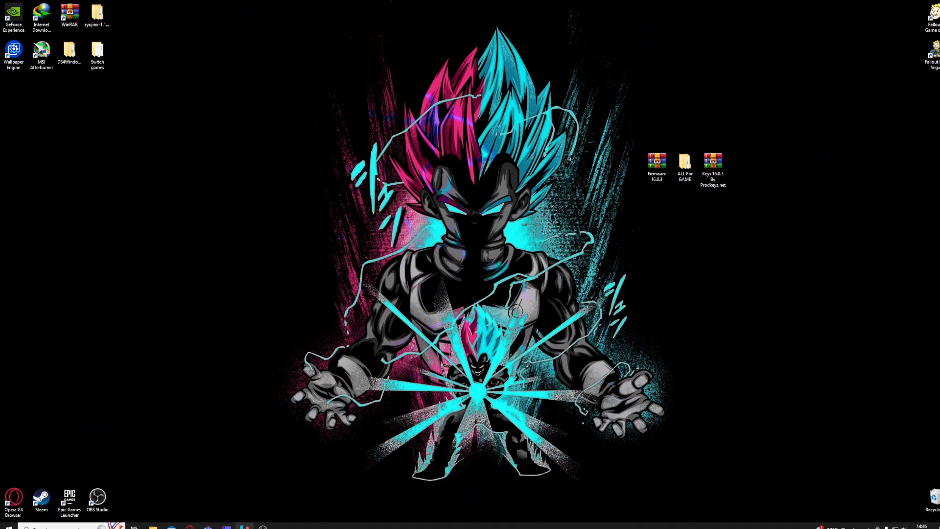
# Switch to Opera GX, then open Internet Download Manager to check its list of downloads and close it.
pyautogui.click(189, 526)
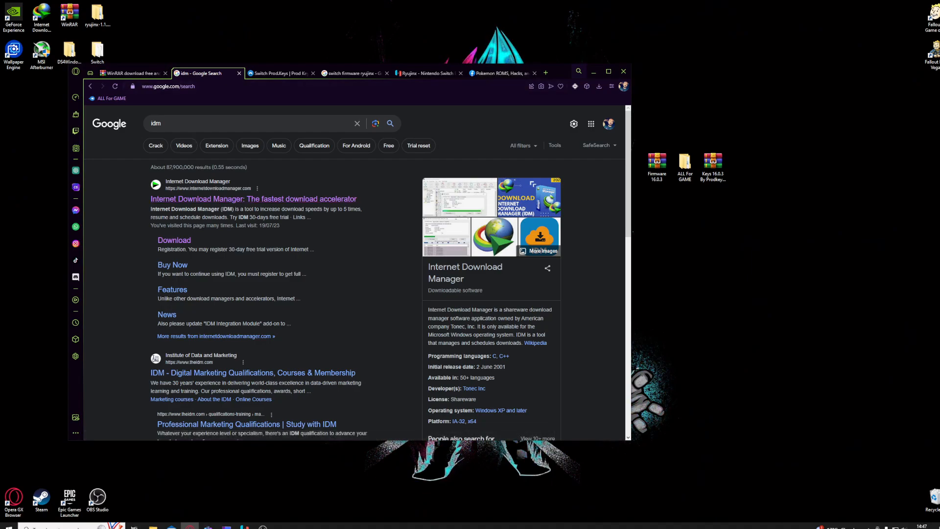
pyautogui.moveTo(562, 72)
pyautogui.mouseDown()
pyautogui.moveTo(574, 67)
pyautogui.moveTo(560, 73)
pyautogui.mouseUp()
pyautogui.click(42, 15)
pyautogui.doubleClick(42, 16)
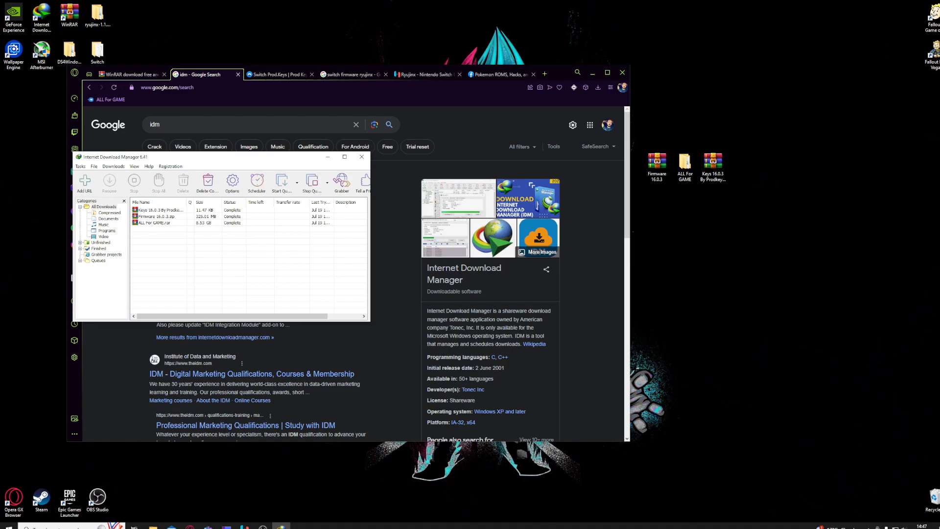
pyautogui.click(362, 157)
# Open the Internet Download Manager website from the search results and compare it with the WinRAR download page.
pyautogui.click(294, 200)
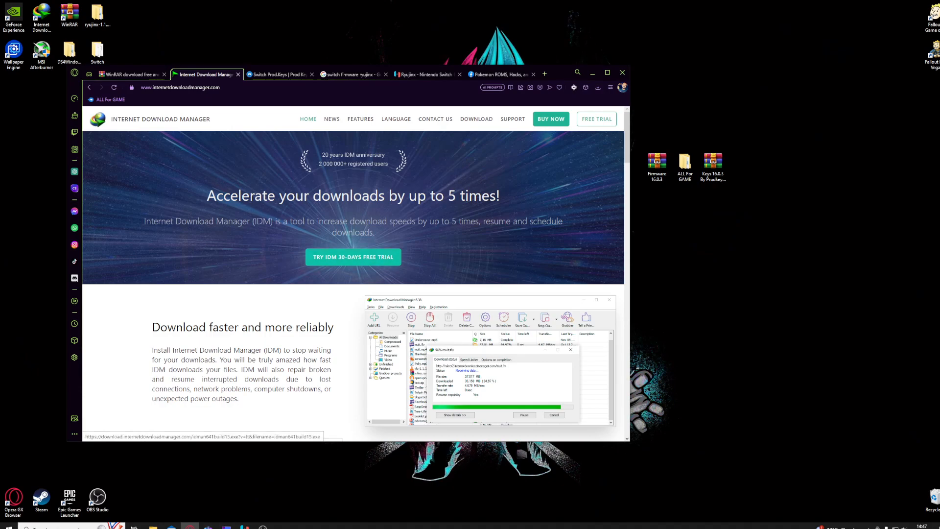
pyautogui.hotkey('ctrl', 'shift', 'Tab')
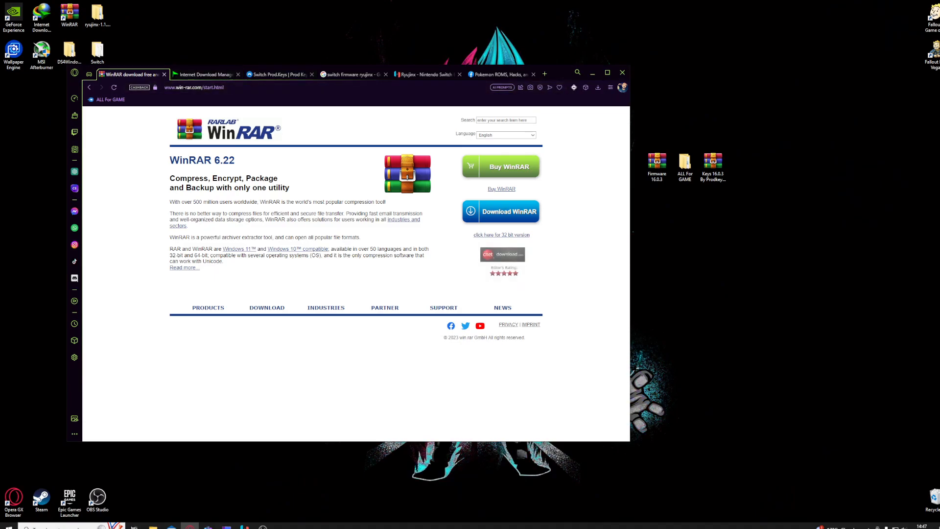
pyautogui.hotkey('ctrl', 'Tab')
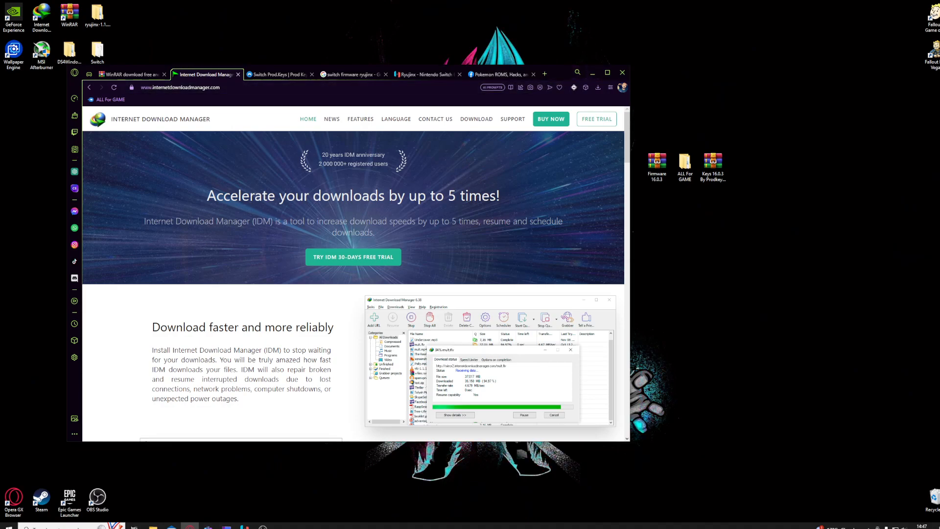
# Open the browser's extensions page to check the IDM Integration Module.
pyautogui.moveTo(557, 71); pyautogui.dragTo(633, 52)
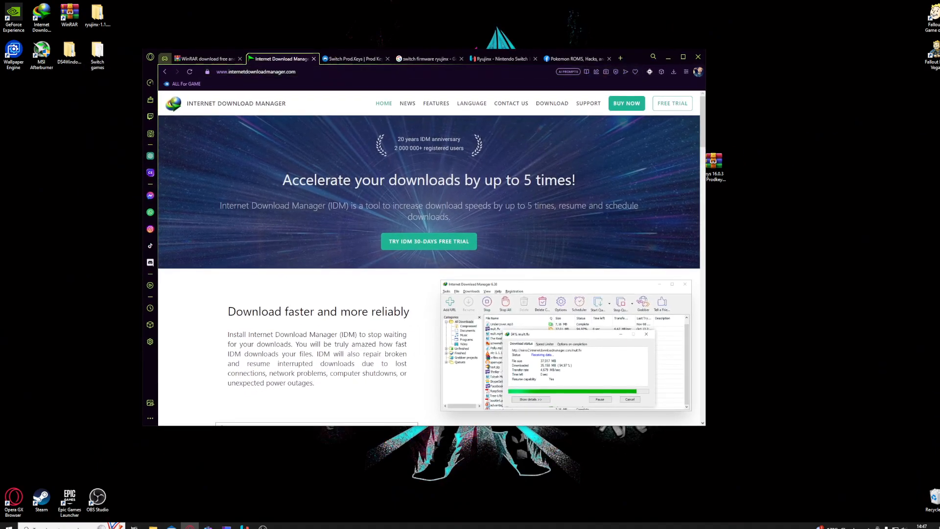
pyautogui.click(150, 57)
pyautogui.click(150, 57)
pyautogui.click(150, 325)
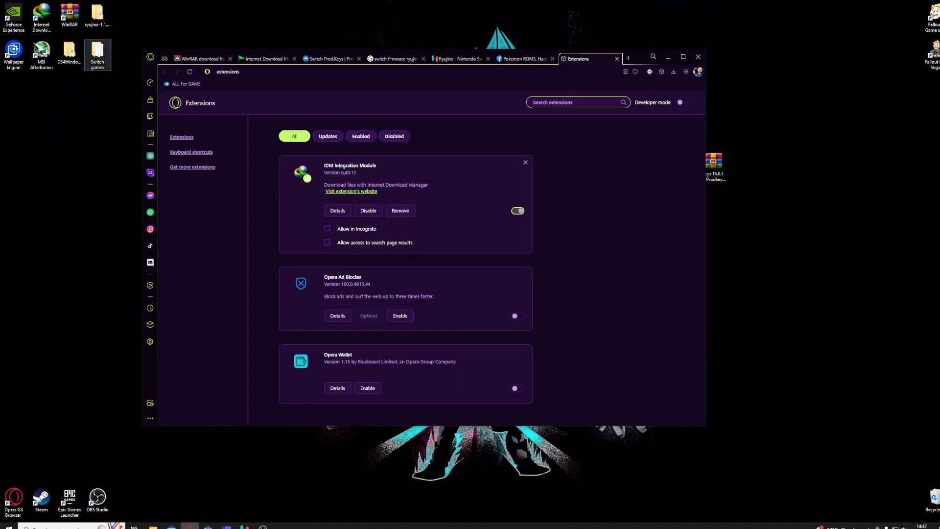
# Try to add IDMEdgeExt.crx from Internet Download Manager's installation folder to the browser's extensions, then close both the folder and the extensions page.
pyautogui.rightClick(42, 20)
pyautogui.click(64, 27)
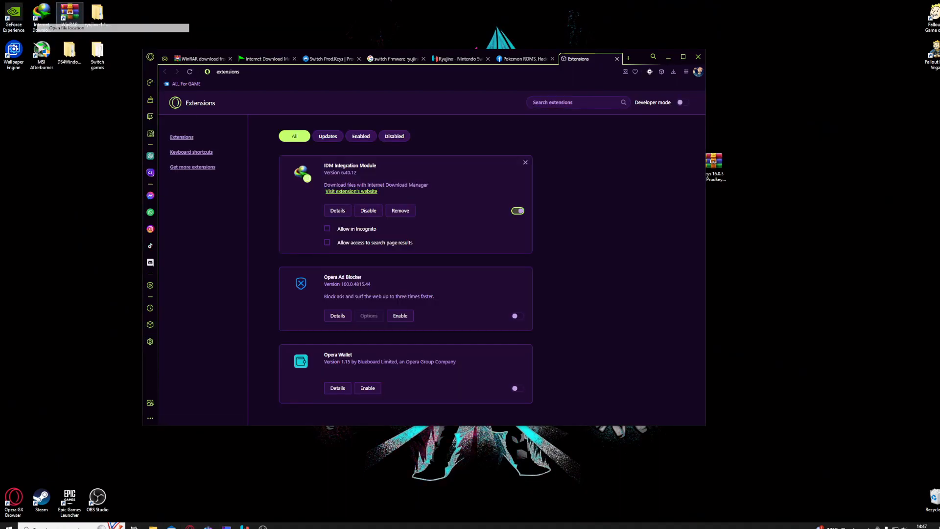
pyautogui.moveTo(343, 89); pyautogui.dragTo(575, 105)
pyautogui.moveTo(513, 283); pyautogui.dragTo(277, 259)
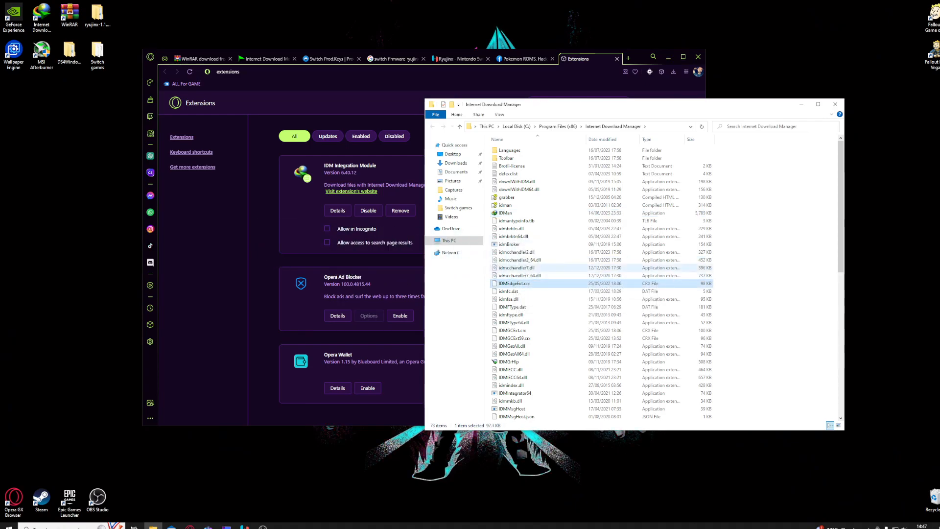
pyautogui.click(835, 104)
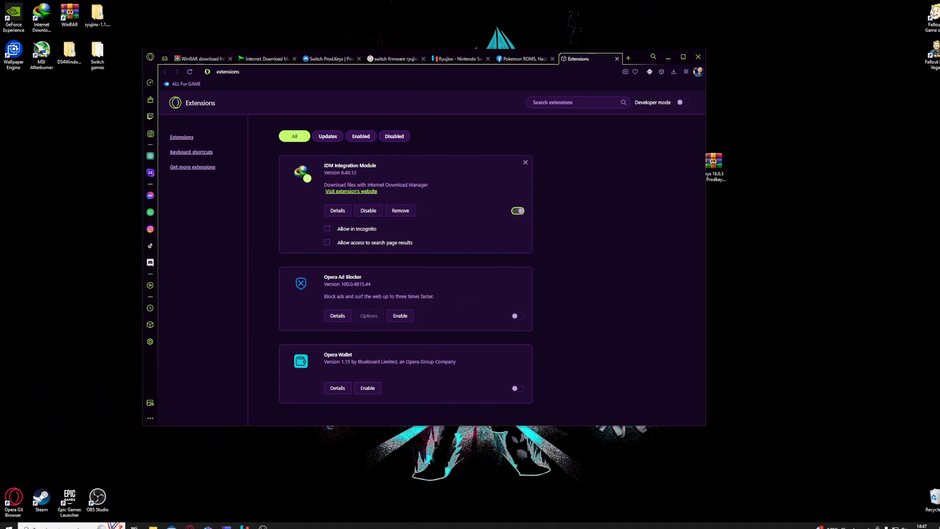
pyautogui.hotkey('ctrl', 'w')
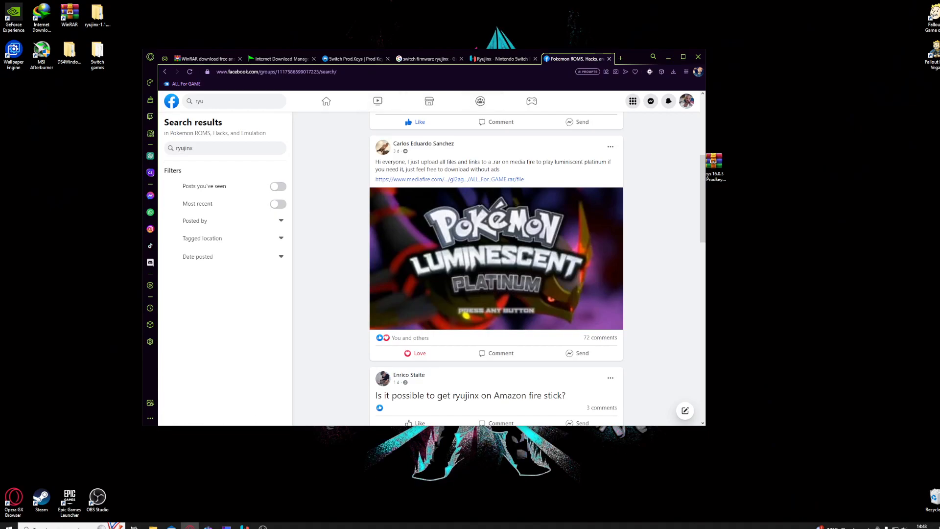
# Return to the Facebook home page and open the Pokemon ROMS, Hacks, and Emulation group from the recent searches.
pyautogui.scroll(5, 496, 268)
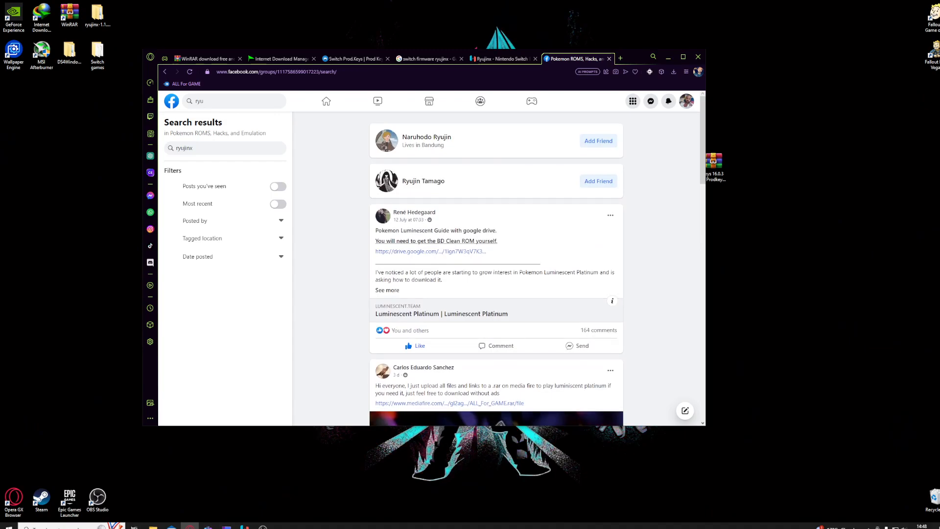
pyautogui.click(172, 101)
pyautogui.click(216, 101)
pyautogui.press('BackSpace')
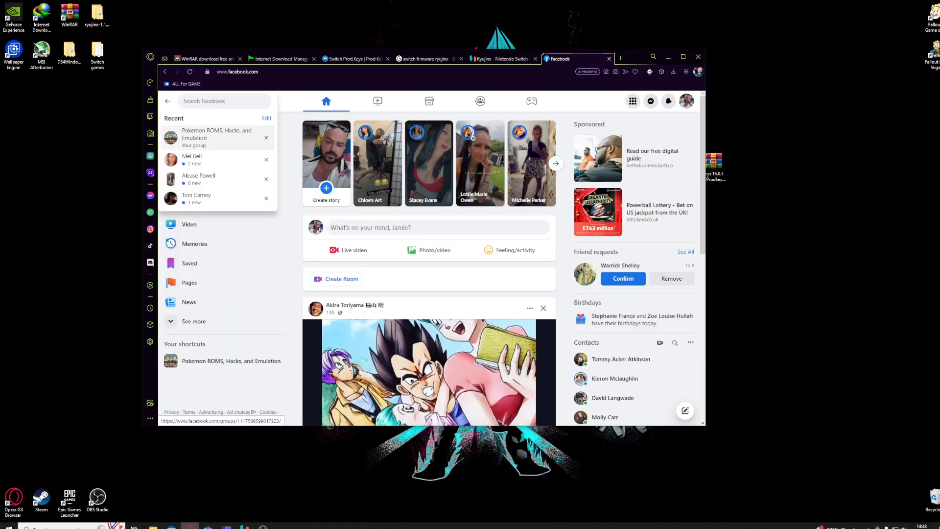
pyautogui.click(217, 137)
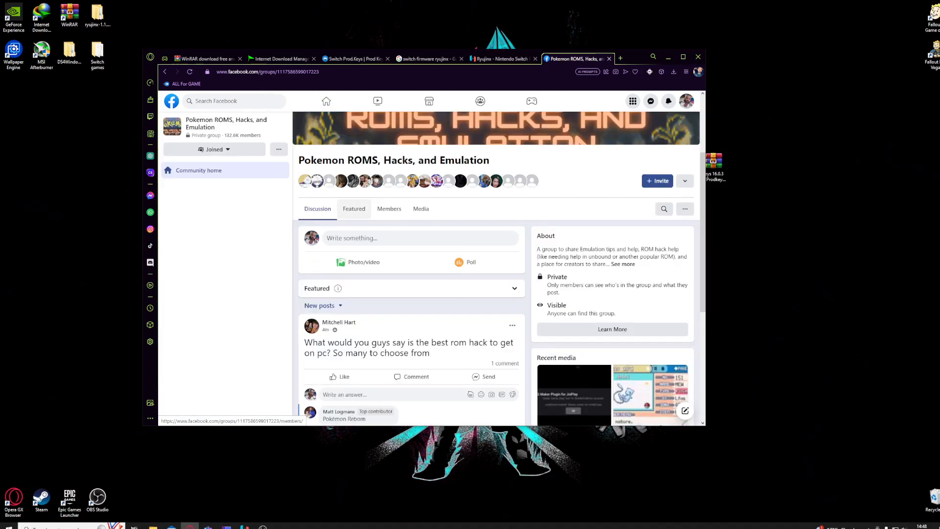
pyautogui.scroll(-3, 412, 274)
pyautogui.scroll(3, 489, 245)
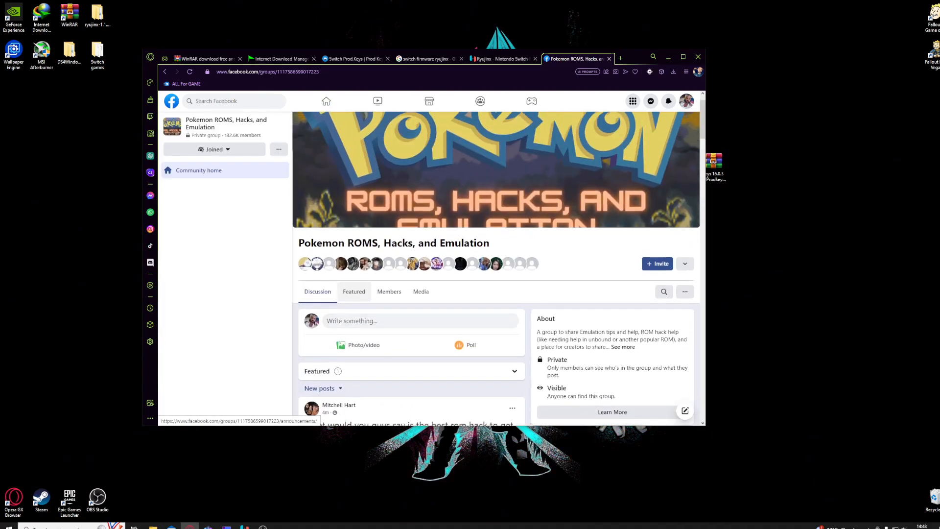
# Search the group for ryujinx and find the Pokémon Luminescent Platinum post with the ALL_For_GAME.rar MediaFire link.
pyautogui.click(663, 326)
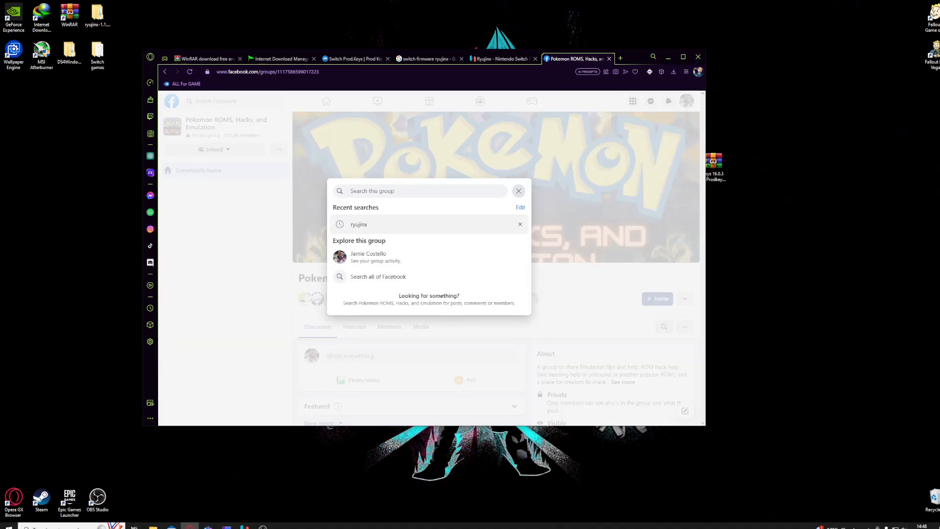
pyautogui.click(359, 224)
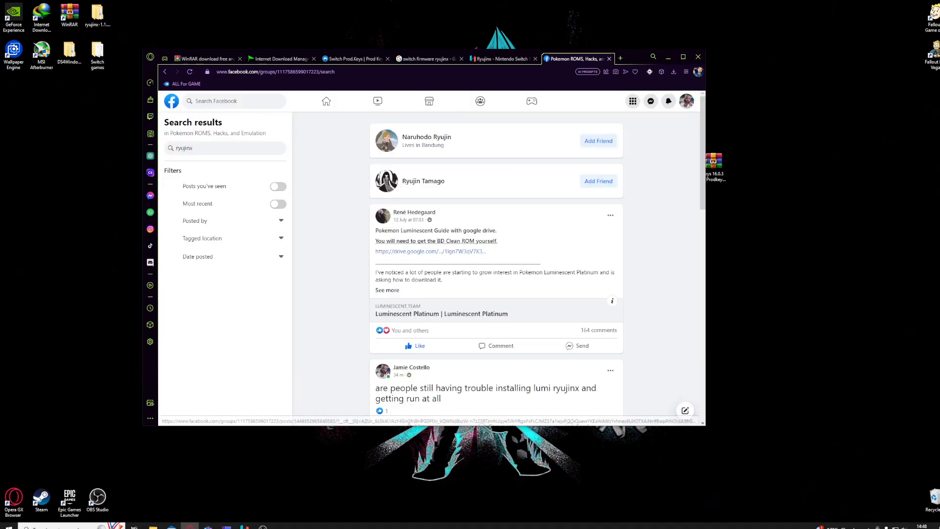
pyautogui.scroll(-5, 496, 269)
pyautogui.scroll(-3, 382, 144)
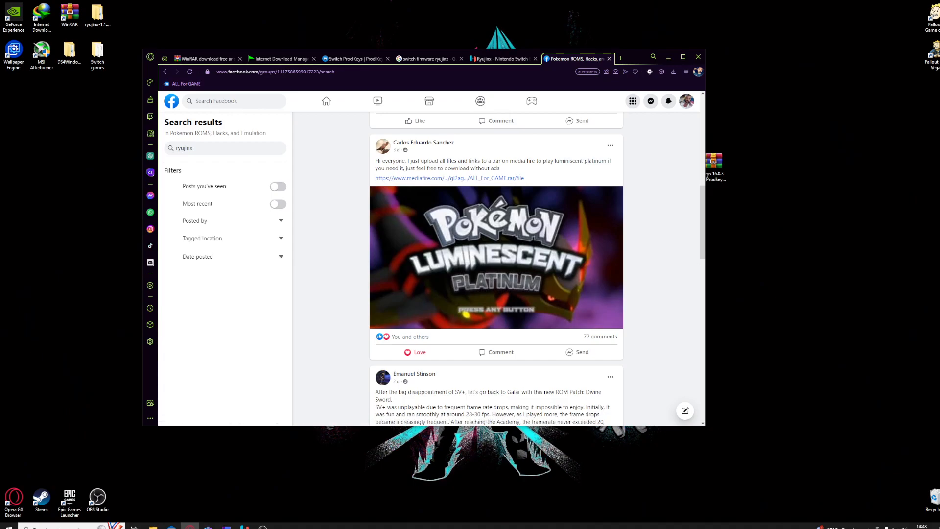
# Request the Windows download of Ryujinx 1.1.965 from the Ryujinx download page.
pyautogui.click(503, 59)
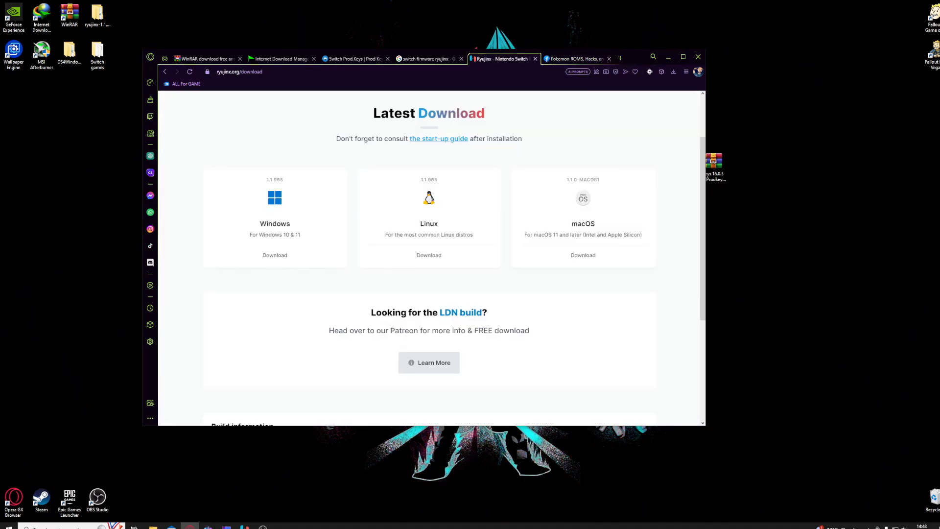
pyautogui.scroll(2, 429, 245)
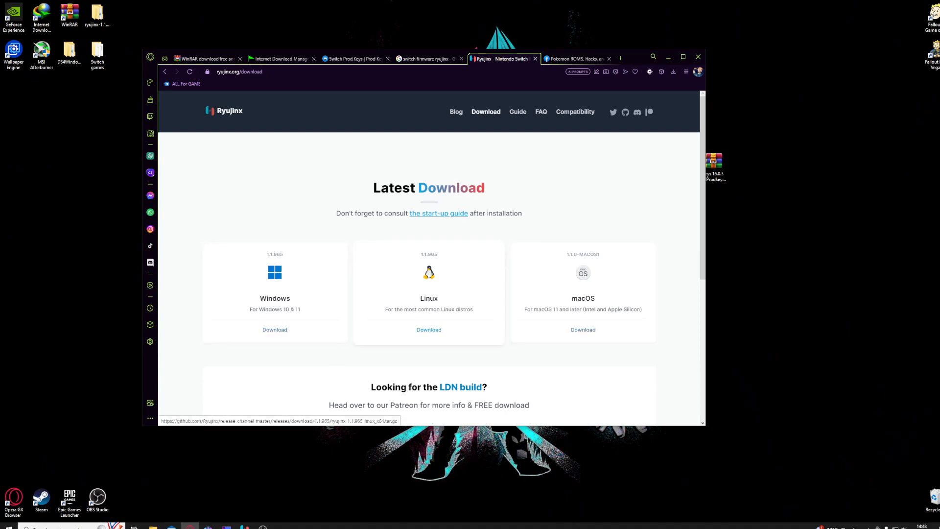
pyautogui.scroll(-2, 429, 257)
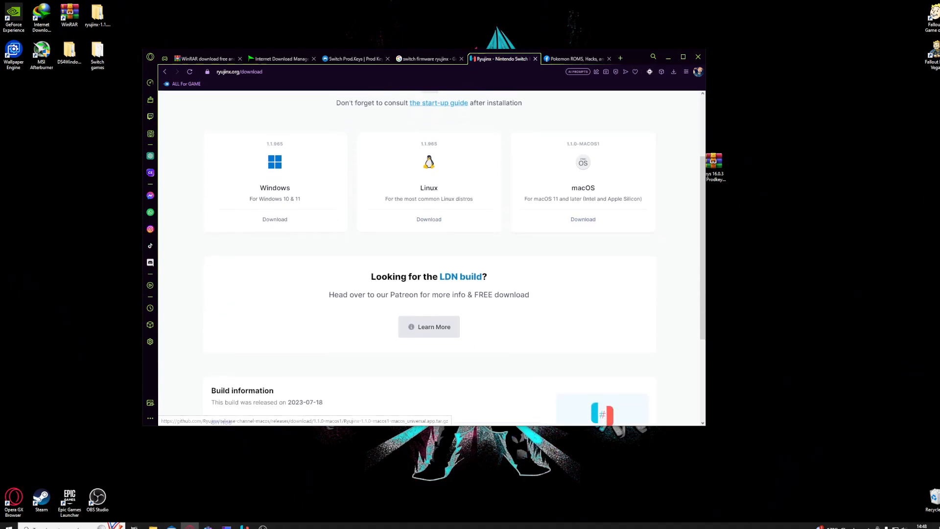
pyautogui.scroll(1, 428, 221)
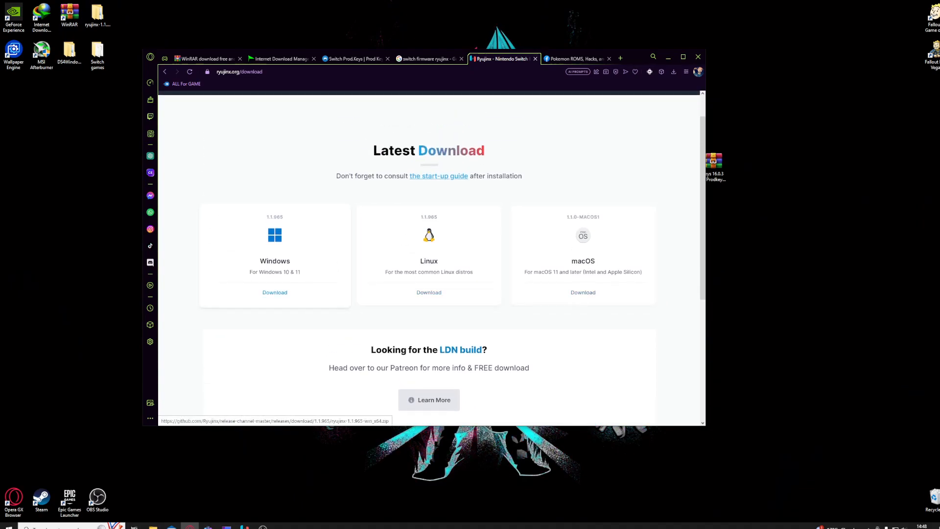
pyautogui.click(274, 292)
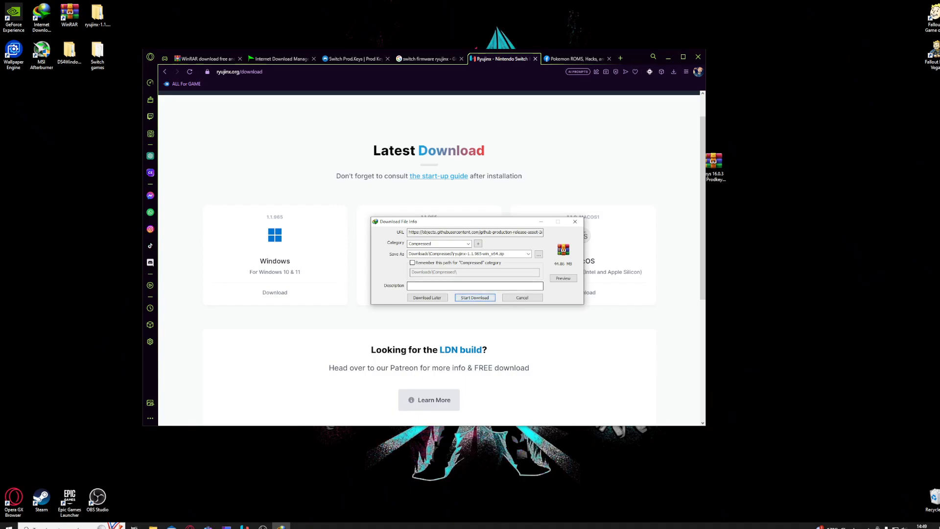
# Cancel the Ryujinx download, excluding its address from automatic downloading, and close the download page.
pyautogui.click(575, 222)
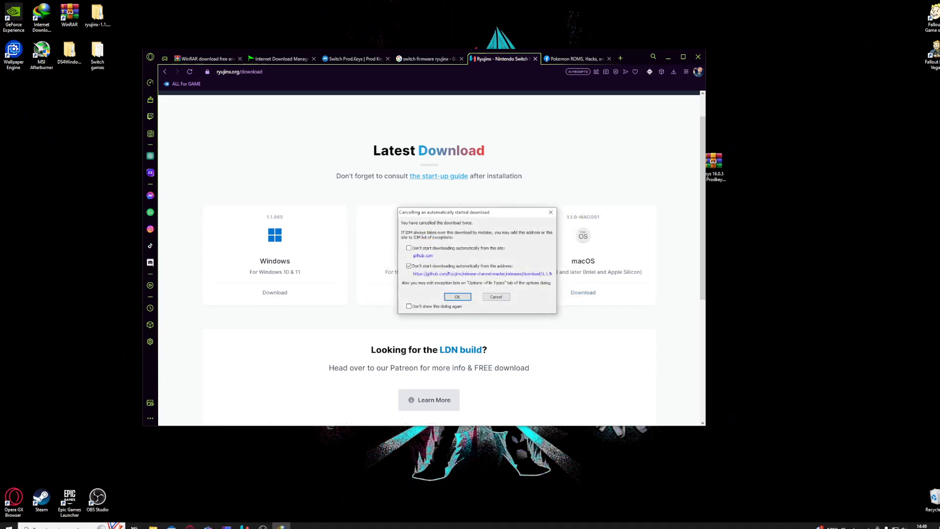
pyautogui.click(457, 295)
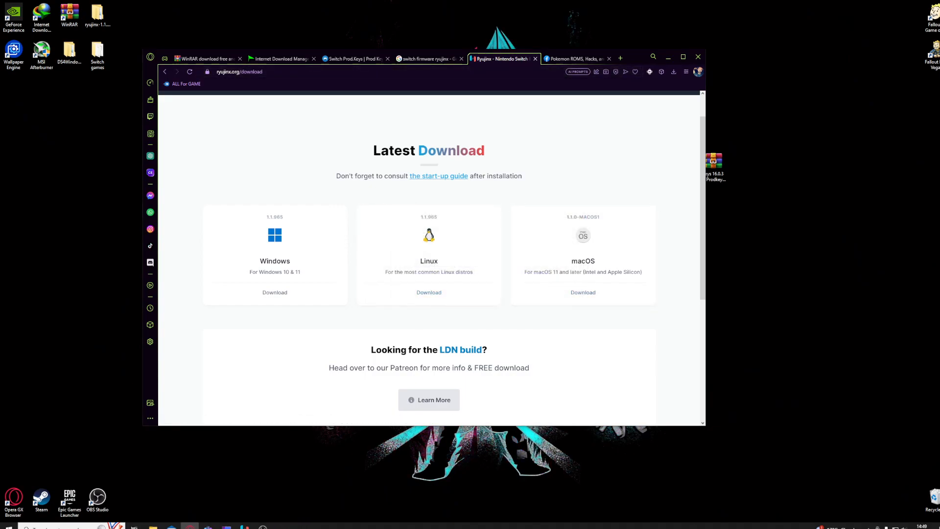
pyautogui.hotkey('ctrl', 'w')
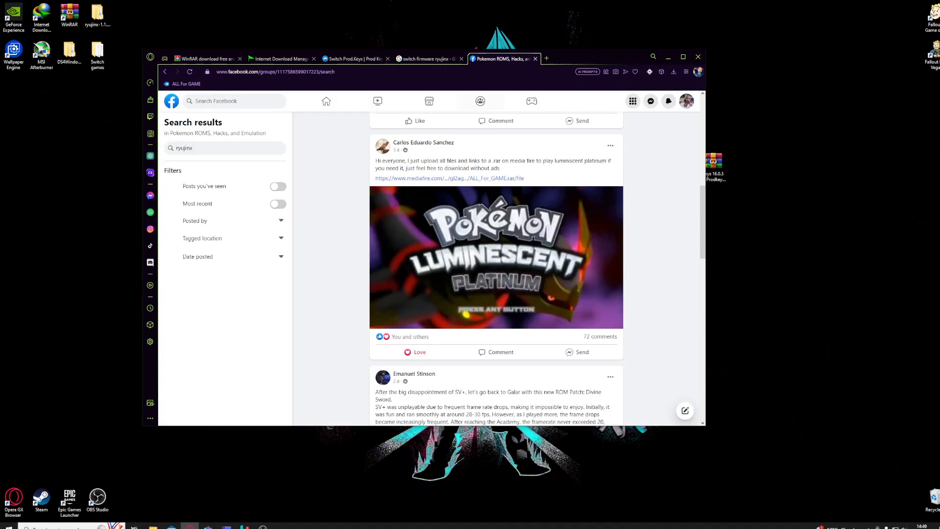
# Launch Ryujinx from the publish folder inside ryujinx-1.1.963-win_x64, then close the folder and minimize the emulator and its console.
pyautogui.moveTo(571, 61); pyautogui.dragTo(561, 134)
pyautogui.doubleClick(97, 15)
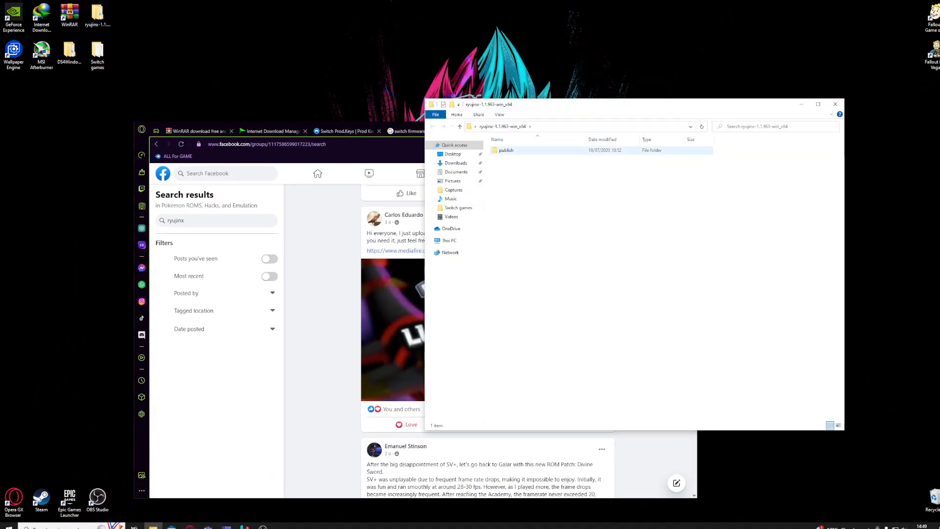
pyautogui.doubleClick(507, 260)
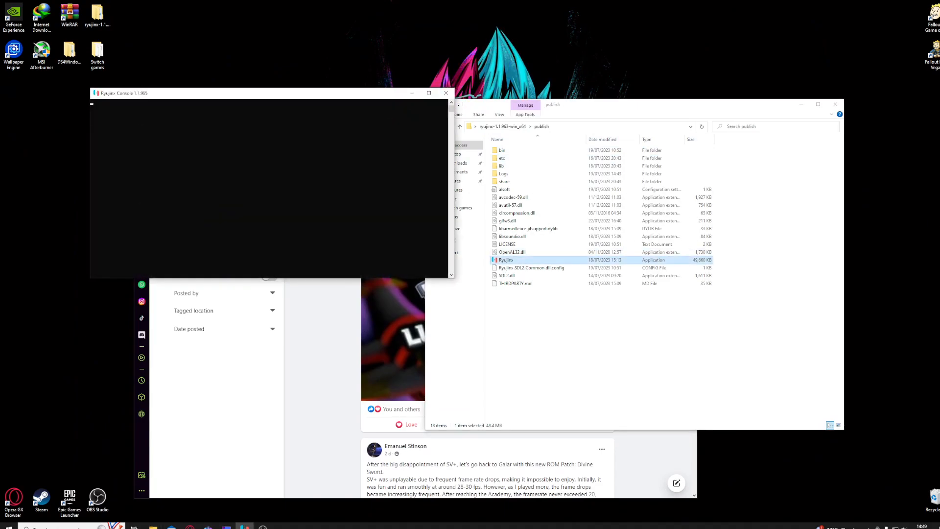
pyautogui.click(835, 104)
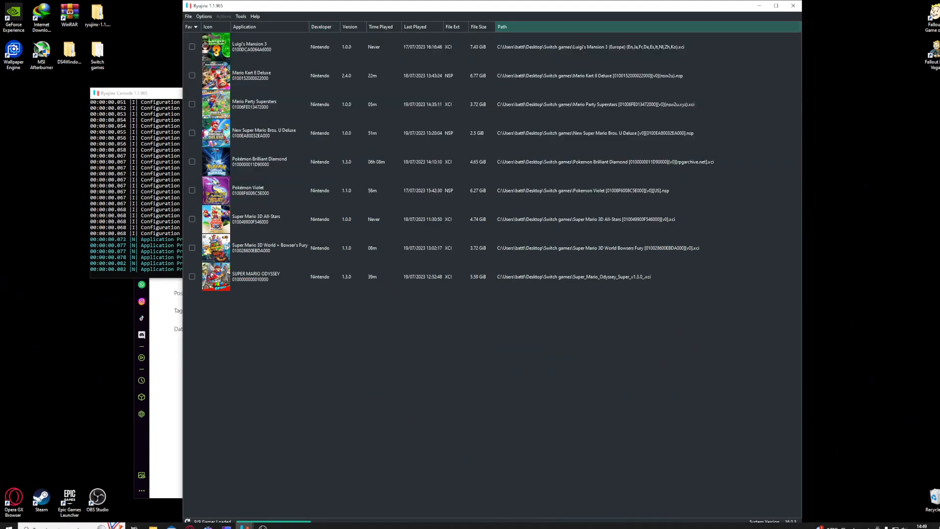
pyautogui.click(760, 6)
pyautogui.click(413, 93)
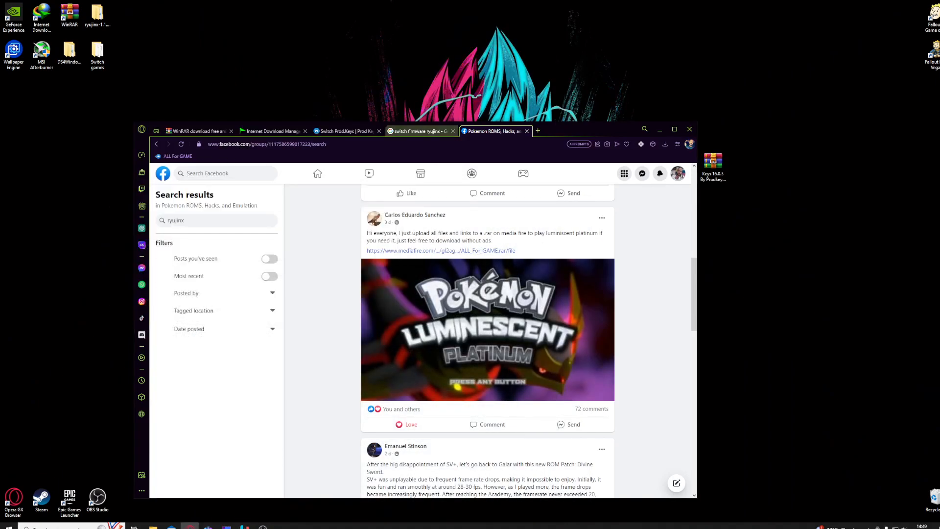
# Examine the Ryujinx keys and Firmwares download sections on the prodkeys.net page.
pyautogui.click(345, 131)
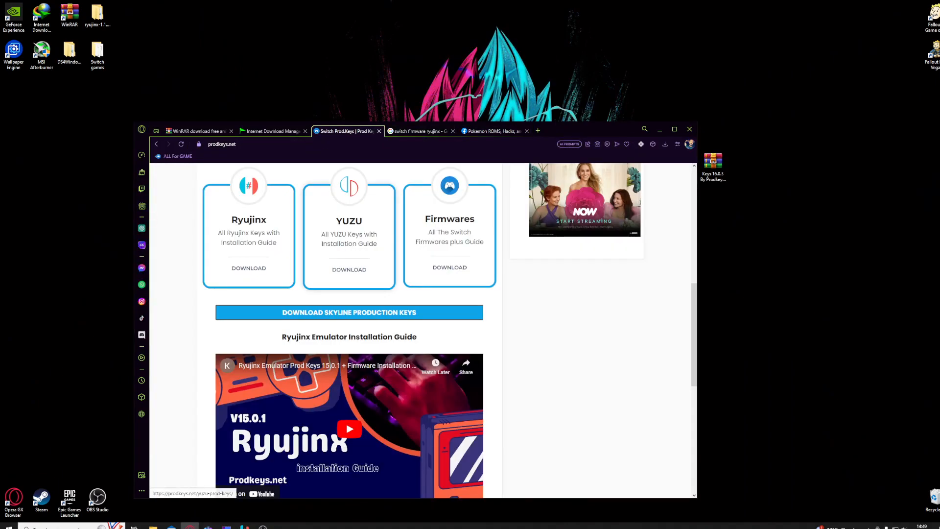
pyautogui.scroll(5, 349, 235)
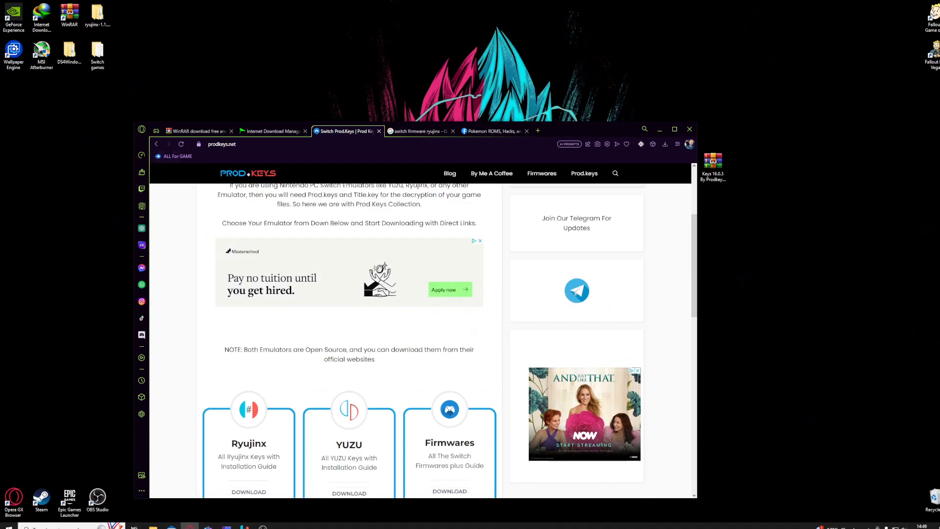
pyautogui.scroll(-1, 349, 235)
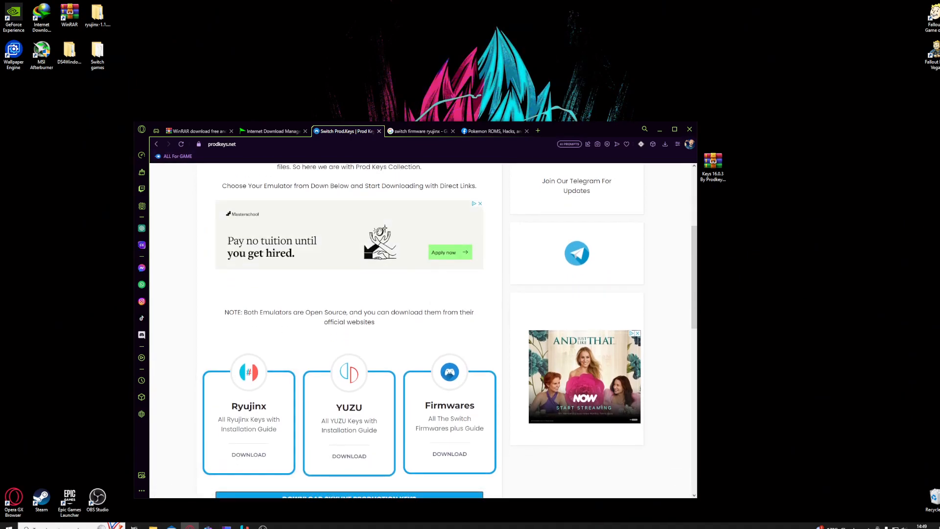
pyautogui.moveTo(557, 129); pyautogui.dragTo(530, 102)
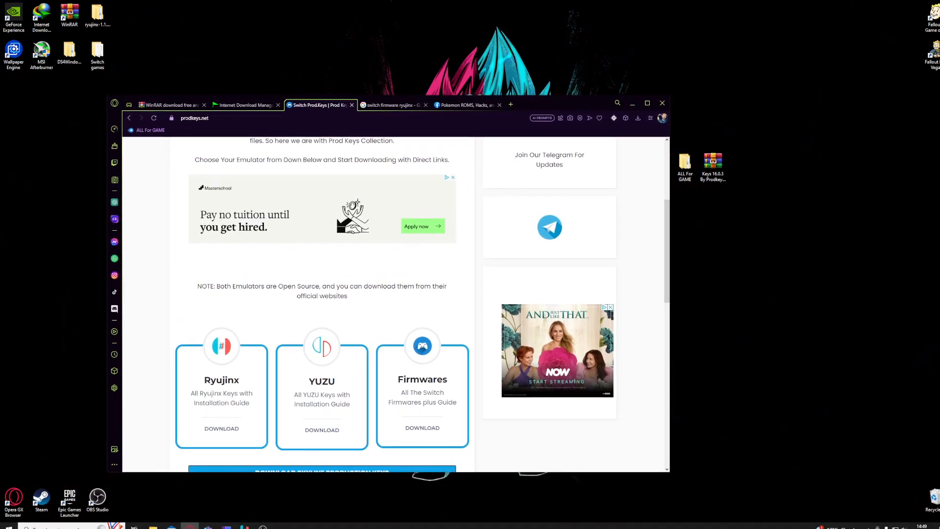
pyautogui.scroll(-3, 320, 382)
pyautogui.scroll(3, 321, 294)
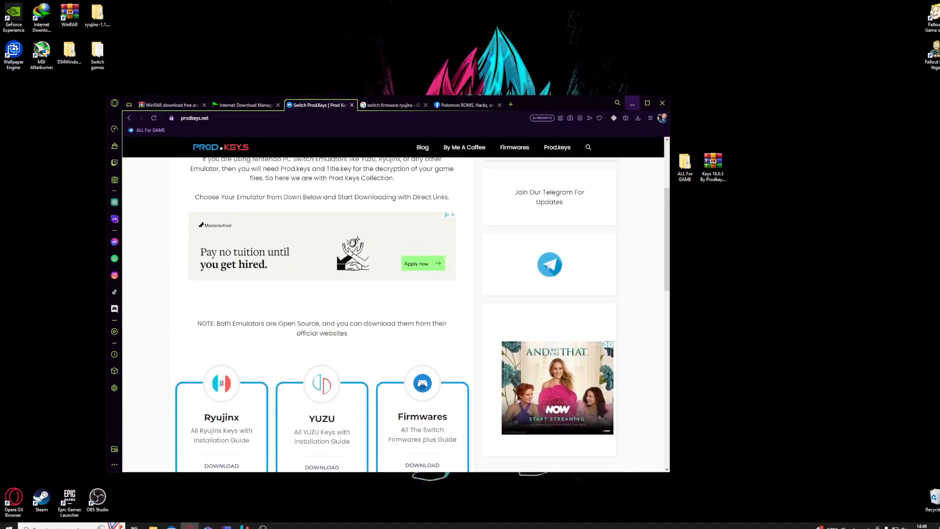
# Minimize the browser, extract the Keys 16.0.3 archive into its own desktop folder and move the archive to the Recycle Bin.
pyautogui.click(632, 103)
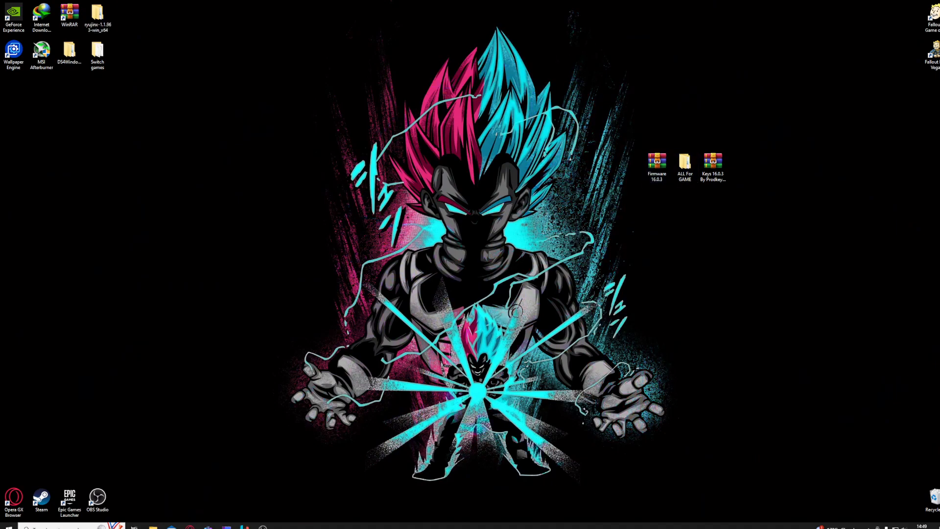
pyautogui.rightClick(714, 168)
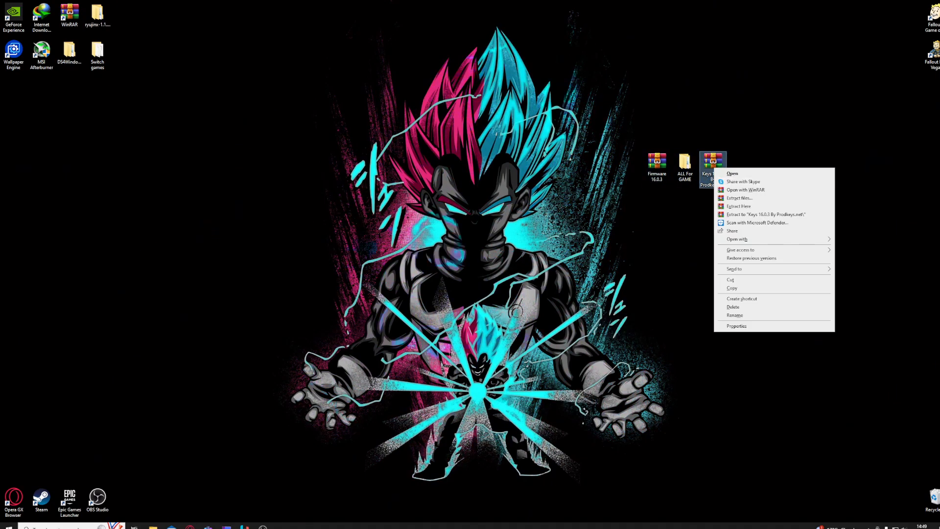
pyautogui.click(765, 215)
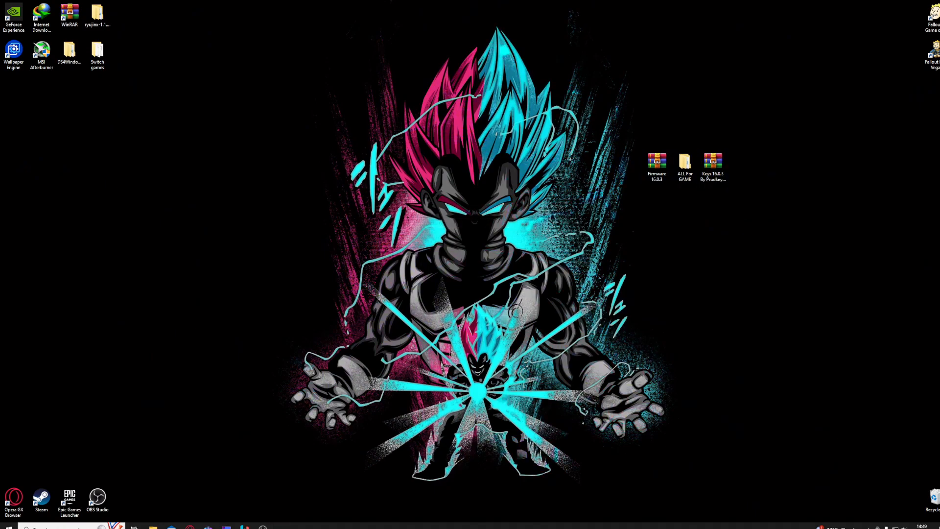
pyautogui.moveTo(13, 89); pyautogui.dragTo(517, 166)
pyautogui.moveTo(713, 164); pyautogui.dragTo(933, 499)
# Open the extracted Keys 16.0.3 folder and the system folder inside the Ryujinx data folder.
pyautogui.doubleClick(517, 164)
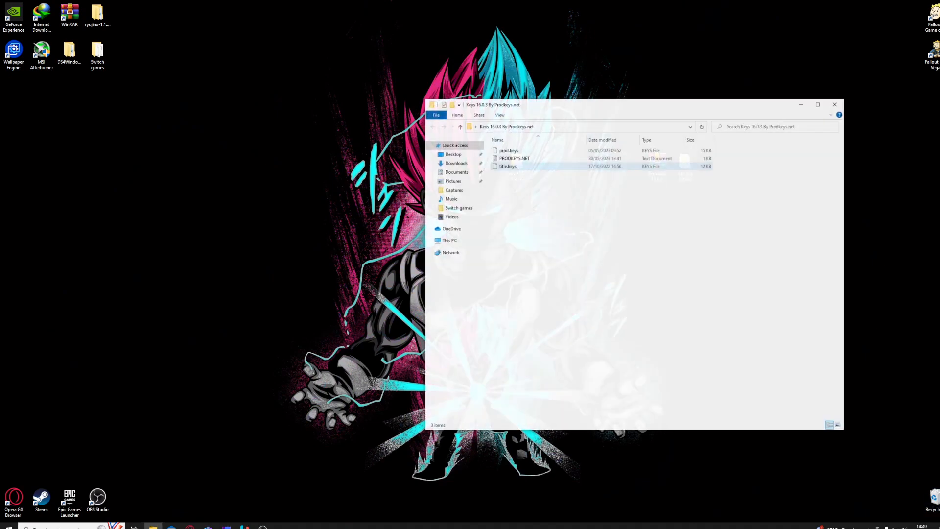
pyautogui.click(244, 526)
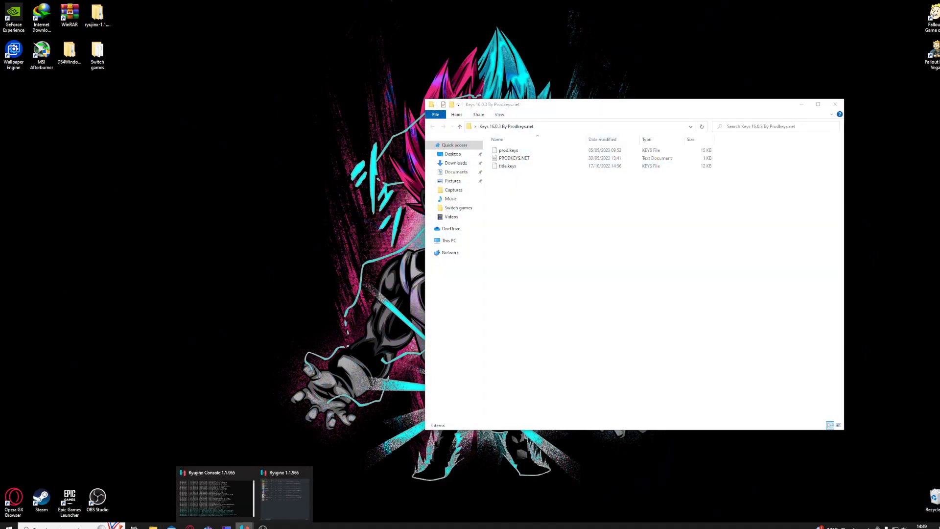
pyautogui.click(284, 499)
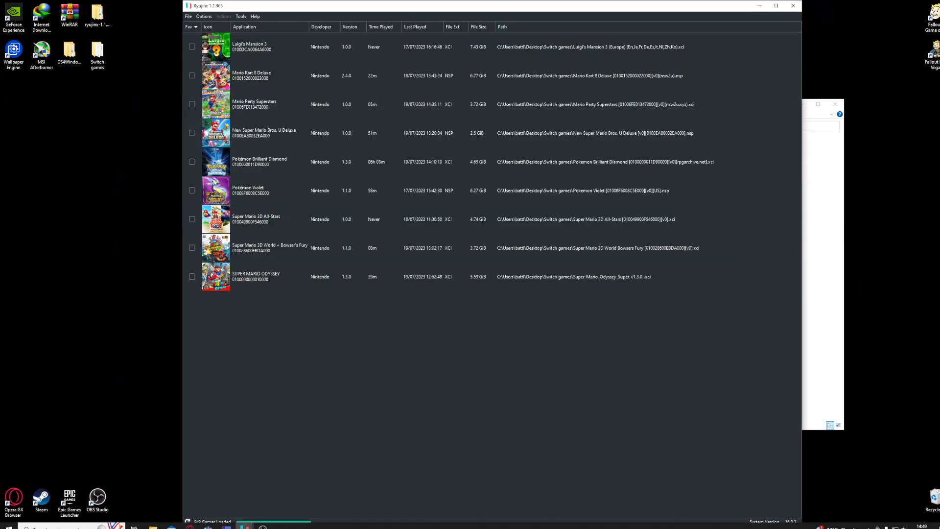
pyautogui.click(188, 17)
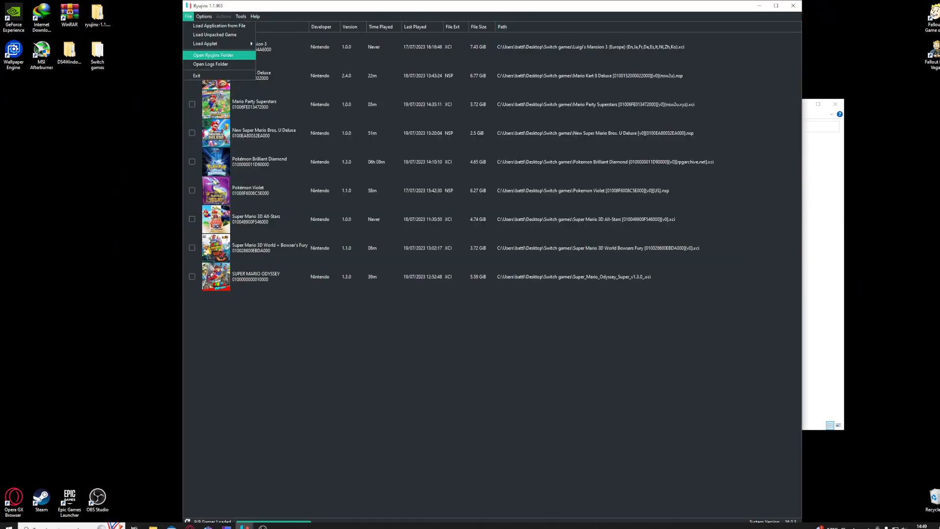
pyautogui.click(213, 55)
pyautogui.doubleClick(515, 199)
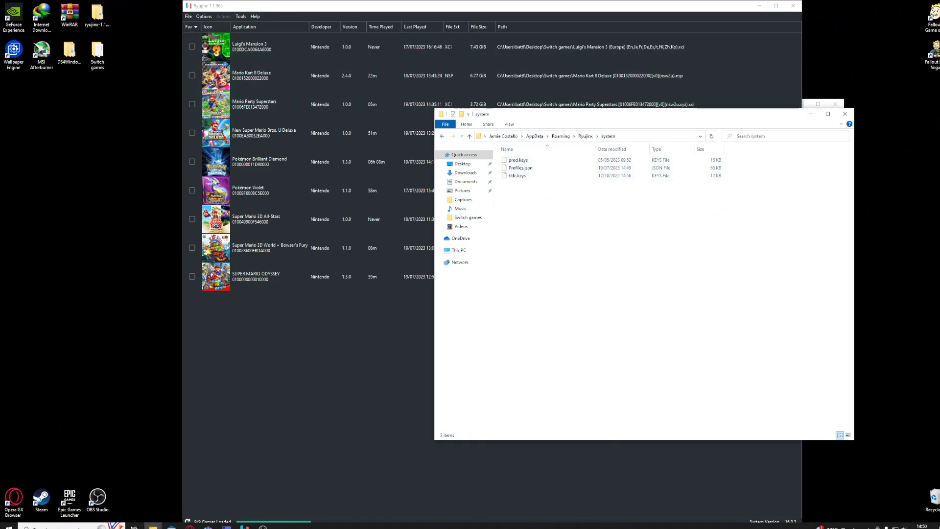
# Arrange the keys folder beside the Ryujinx system folder and minimize the emulator to compare their key files.
pyautogui.moveTo(453, 5); pyautogui.dragTo(287, 28)
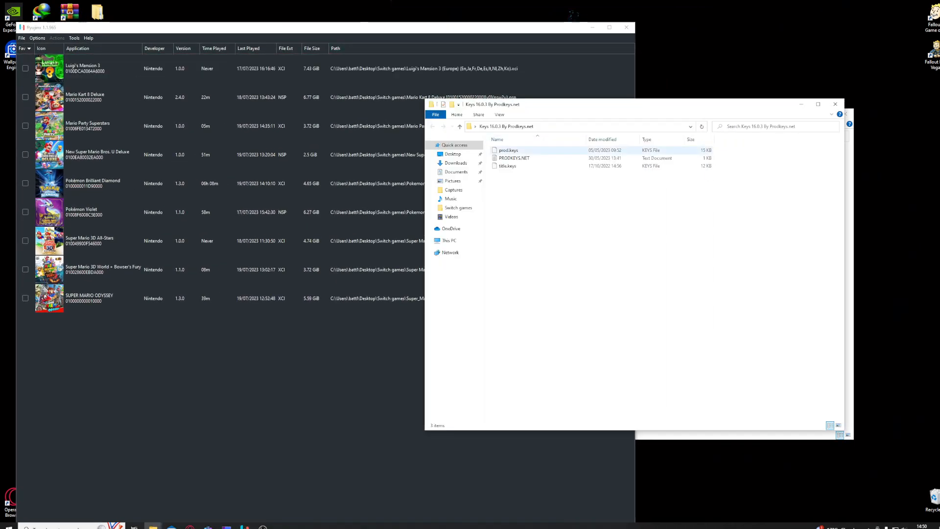
pyautogui.moveTo(563, 105); pyautogui.dragTo(287, 256)
pyautogui.click(695, 235)
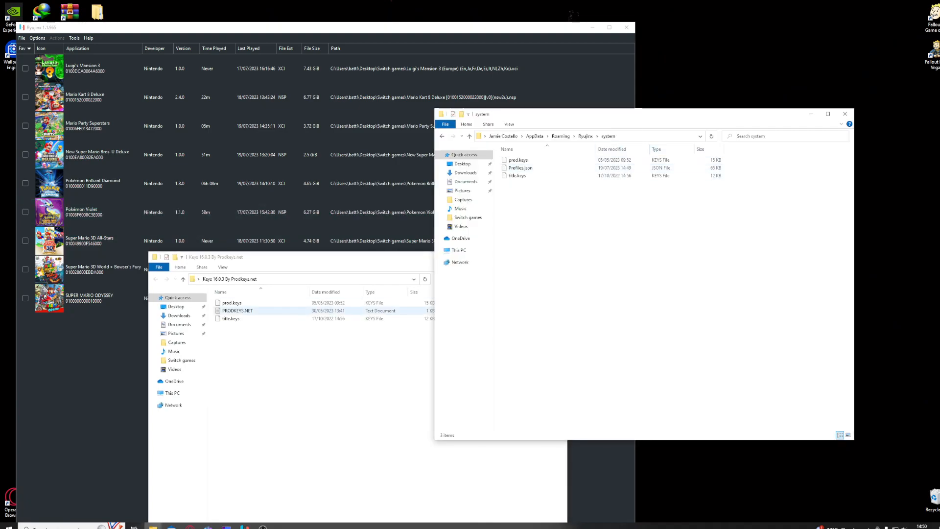
pyautogui.click(592, 27)
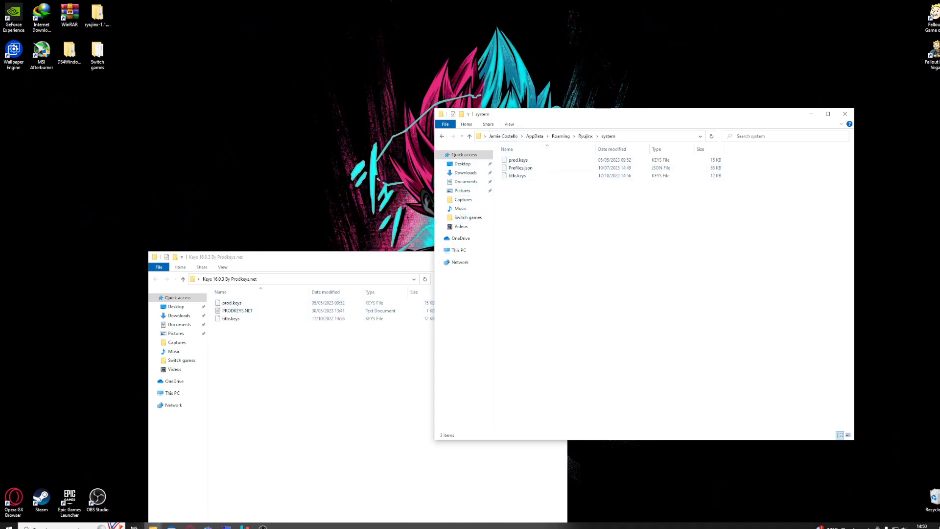
pyautogui.moveTo(293, 257); pyautogui.dragTo(265, 217)
# Close both folder windows and move the extracted Keys 16.0.3 folder from the desktop to the Recycle Bin.
pyautogui.click(529, 218)
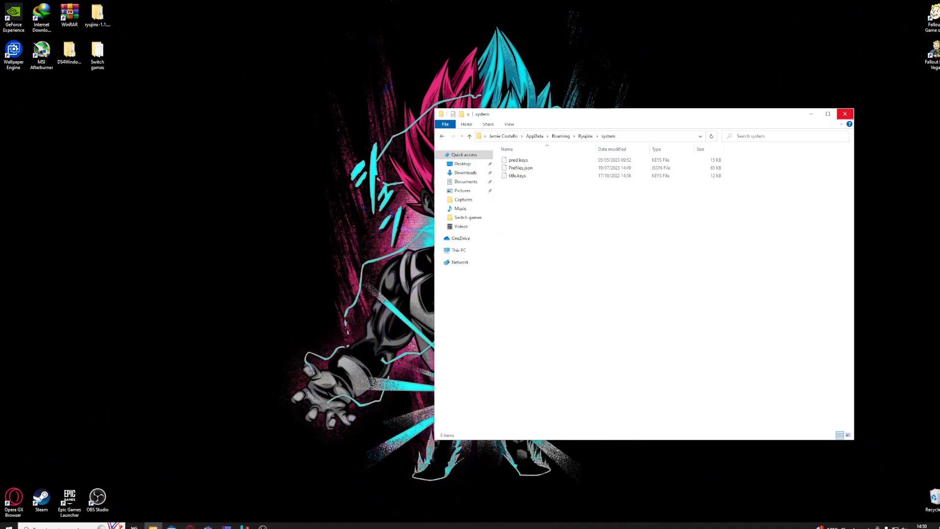
pyautogui.click(844, 113)
pyautogui.moveTo(244, 526)
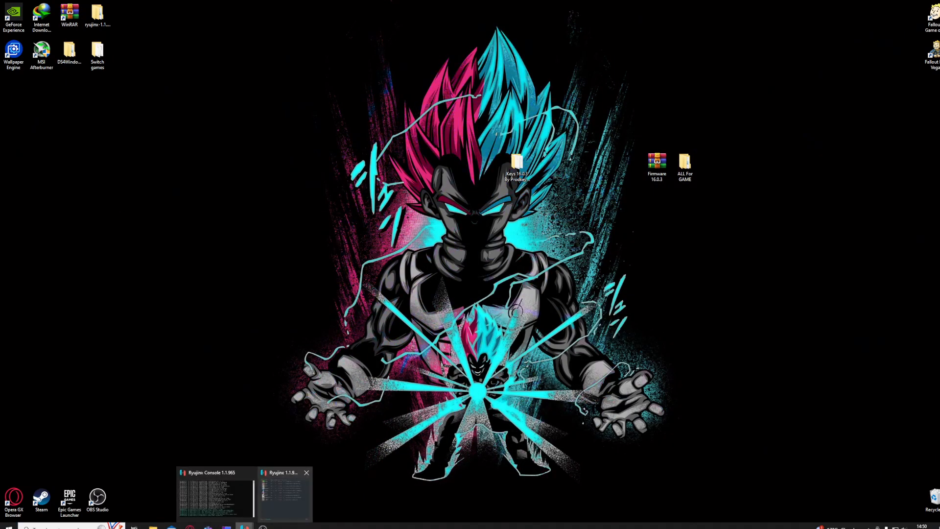
pyautogui.click(284, 496)
pyautogui.moveTo(294, 27)
pyautogui.mouseDown()
pyautogui.moveTo(313, 26)
pyautogui.moveTo(307, 15)
pyautogui.moveTo(309, 29)
pyautogui.mouseUp()
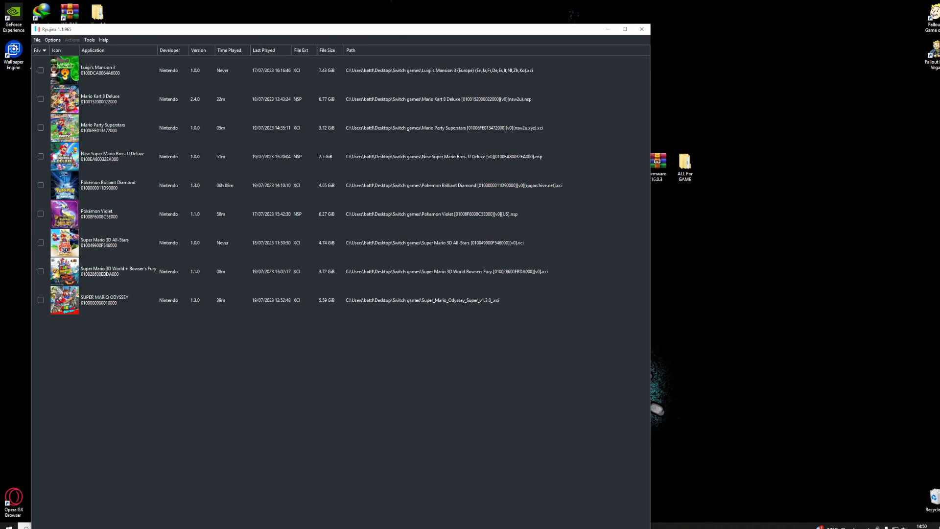
pyautogui.press('super+d')
pyautogui.moveTo(906, 433); pyautogui.dragTo(934, 499)
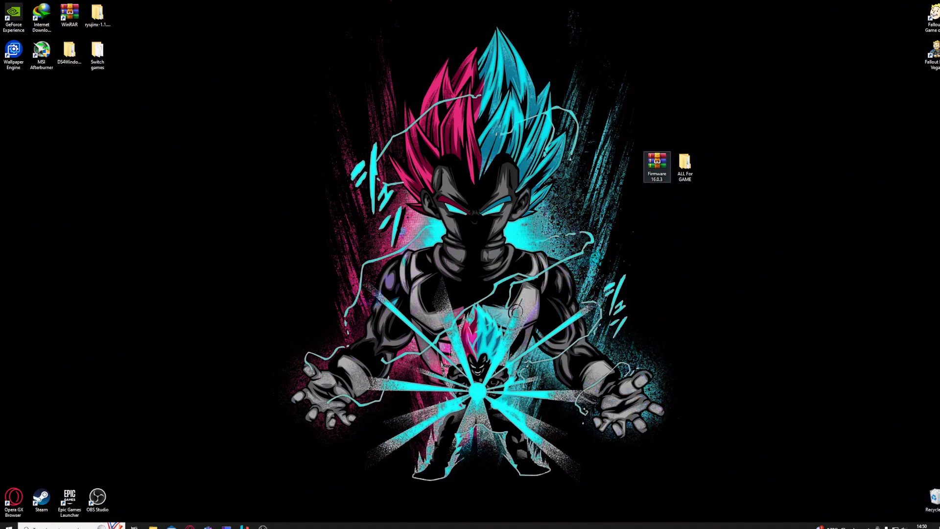
# Start a Ryujinx firmware installation from XCI or ZIP, choosing the Firmware 16.0.3 archive on the desktop.
pyautogui.moveTo(657, 166); pyautogui.dragTo(573, 167)
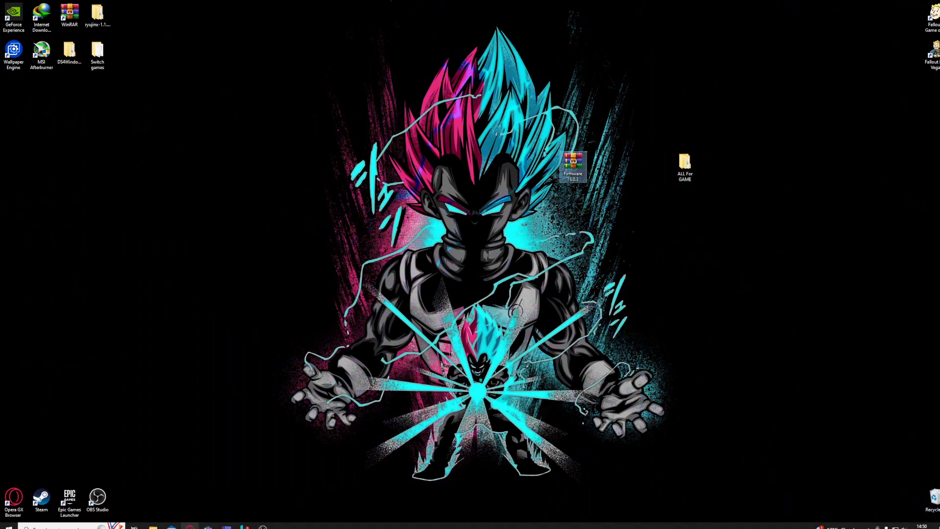
pyautogui.moveTo(244, 525)
pyautogui.click(284, 492)
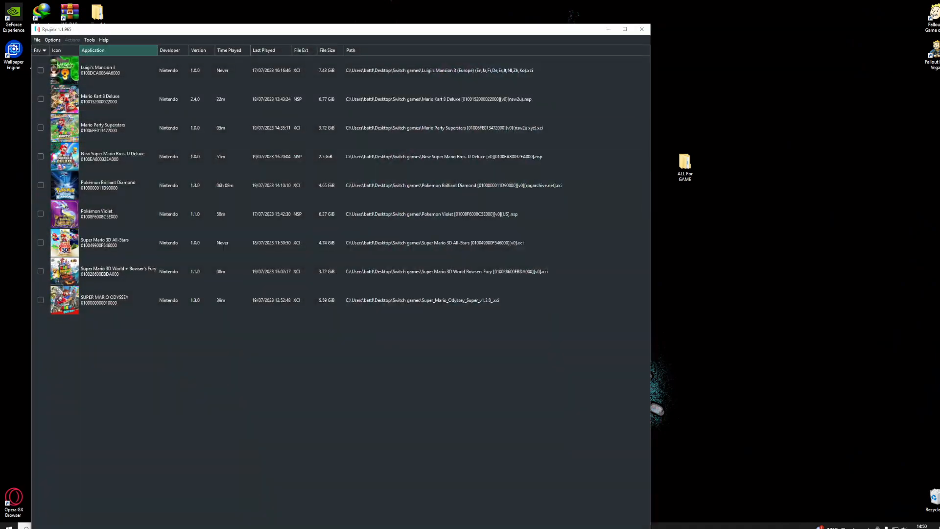
pyautogui.click(103, 39)
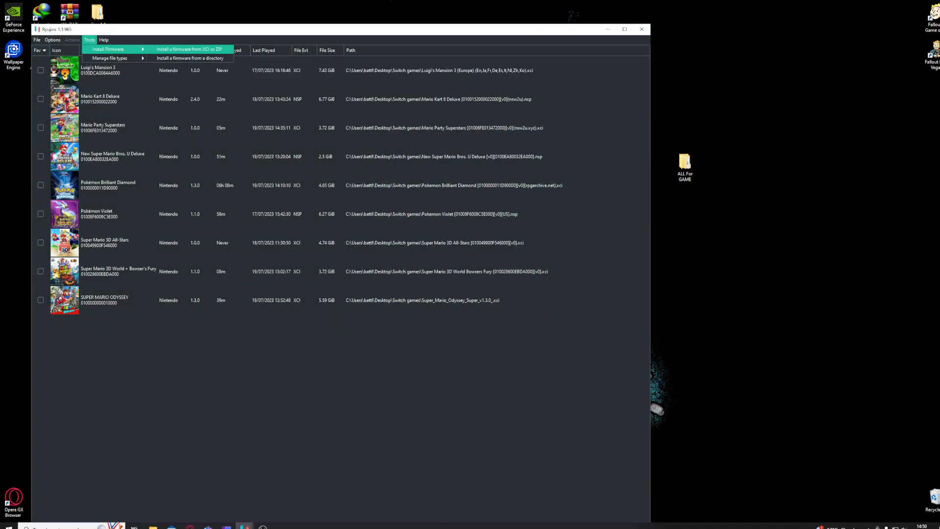
pyautogui.click(189, 49)
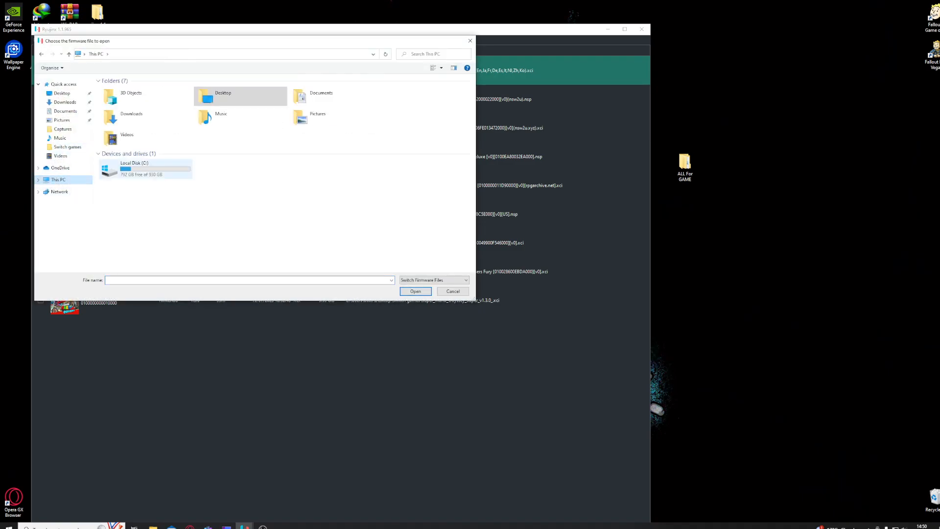
pyautogui.doubleClick(222, 96)
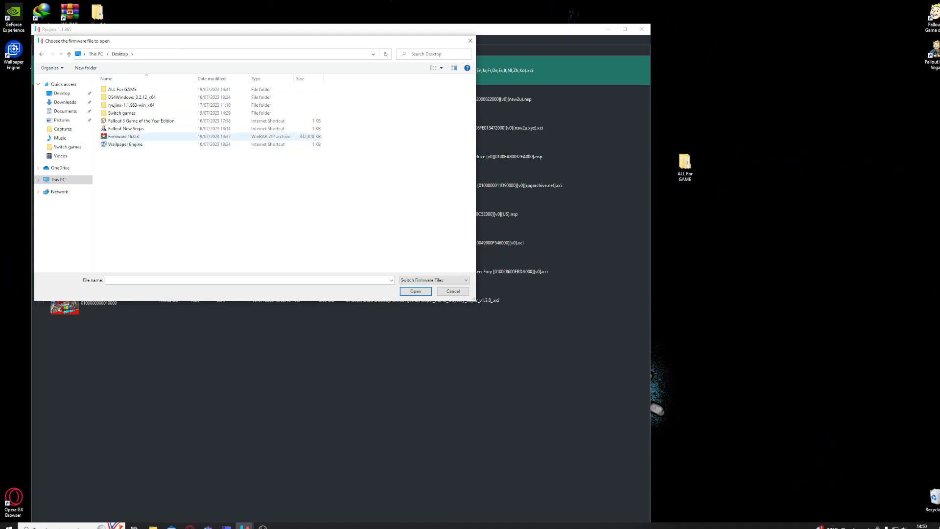
pyautogui.click(123, 136)
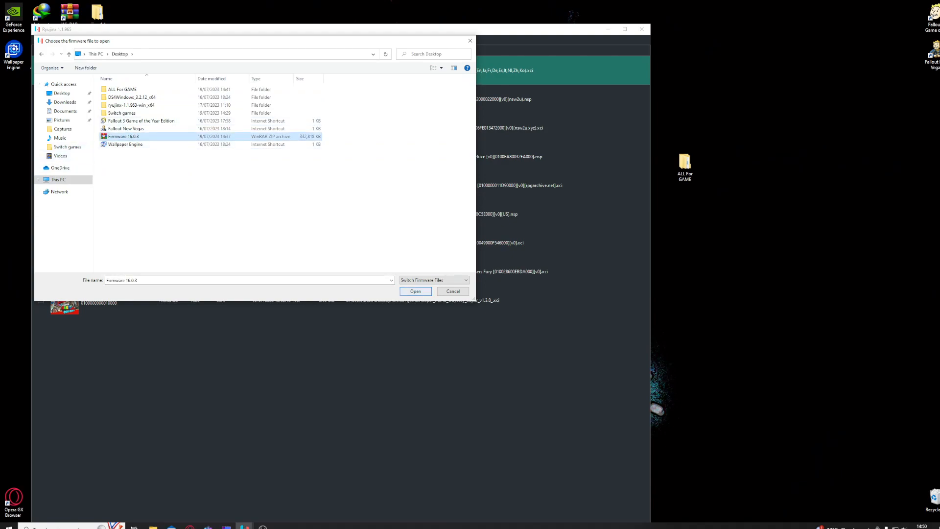
pyautogui.press('Return')
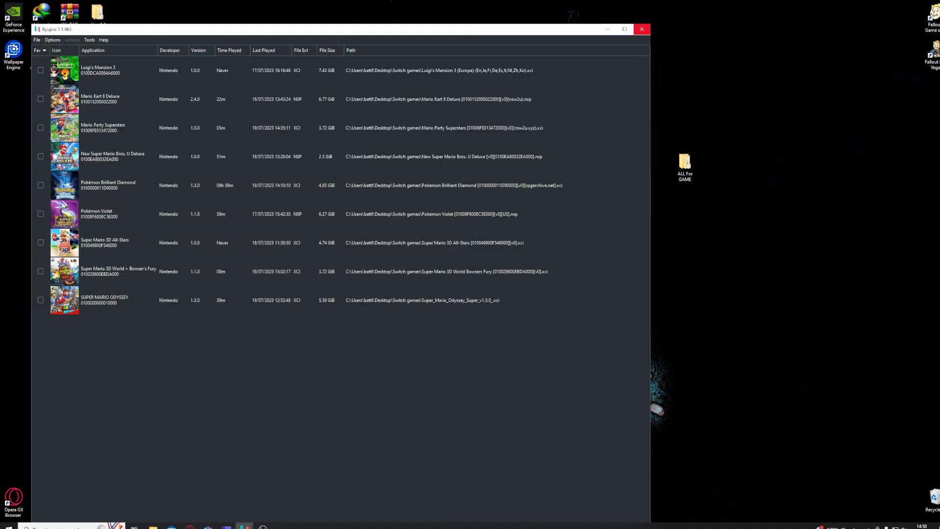
# Move the Firmware 16.0.3 archive to the Recycle Bin and empty the bin.
pyautogui.click(642, 29)
pyautogui.moveTo(573, 164); pyautogui.dragTo(931, 496)
pyautogui.rightClick(932, 499)
pyautogui.click(920, 463)
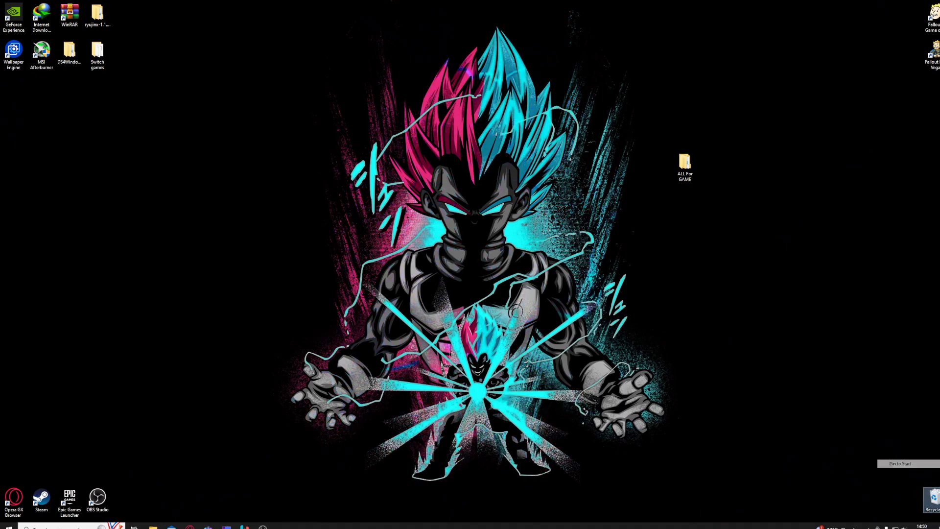
pyautogui.rightClick(935, 485)
pyautogui.rightClick(934, 497)
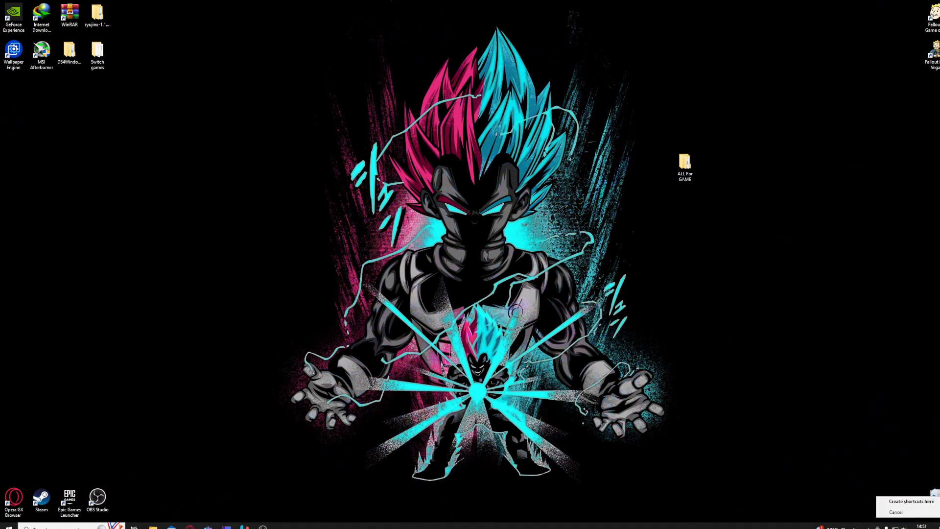
pyautogui.rightClick(933, 498)
pyautogui.rightClick(933, 497)
pyautogui.click(906, 444)
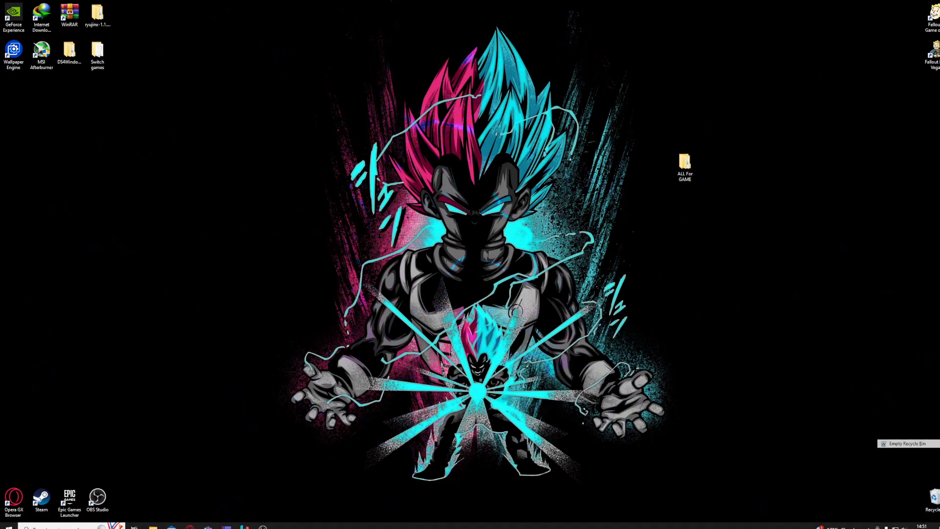
pyautogui.press('Return')
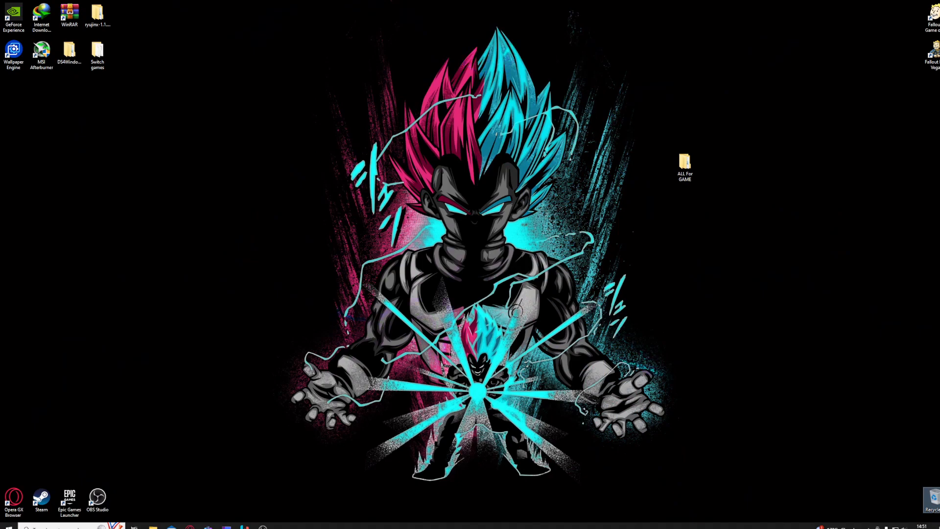
# Bring up Ryujinx, open its general settings and select the Switch games entry among the game directories.
pyautogui.click(244, 528)
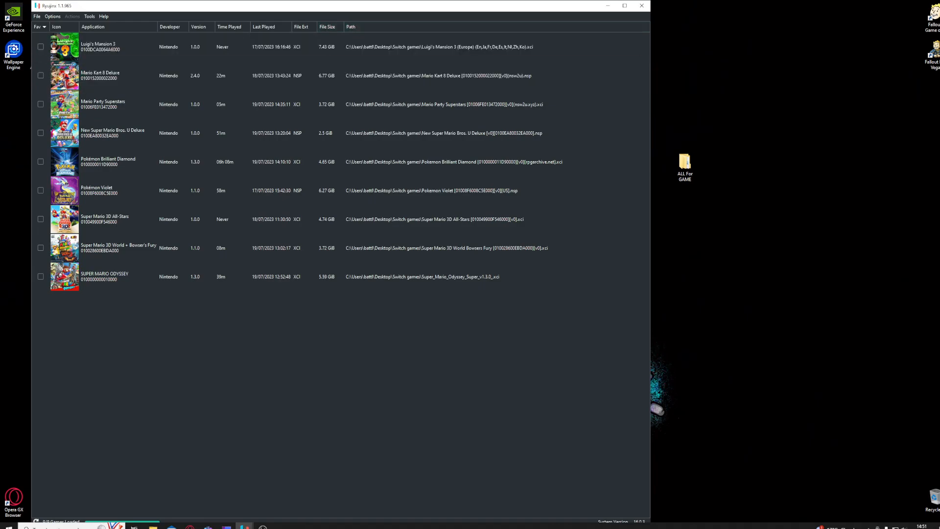
pyautogui.moveTo(351, 10); pyautogui.dragTo(458, 57)
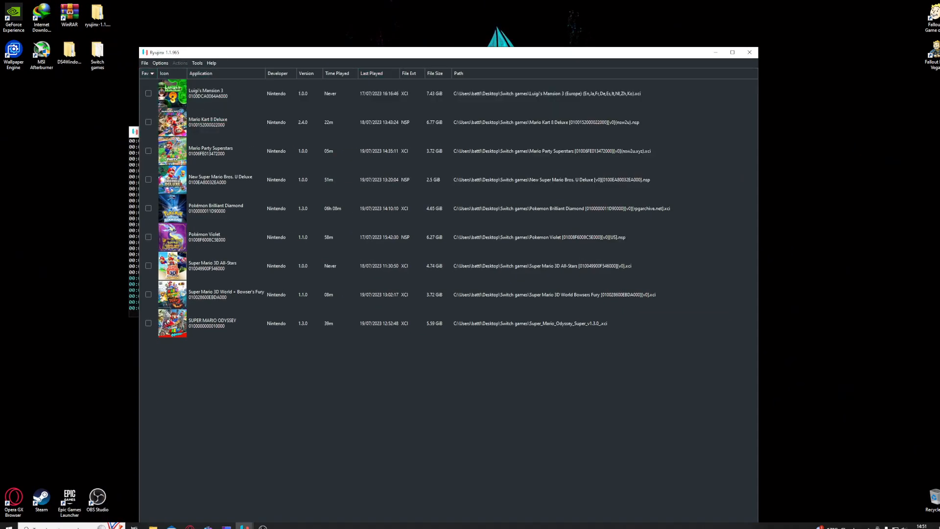
pyautogui.click(144, 63)
pyautogui.press('Right')
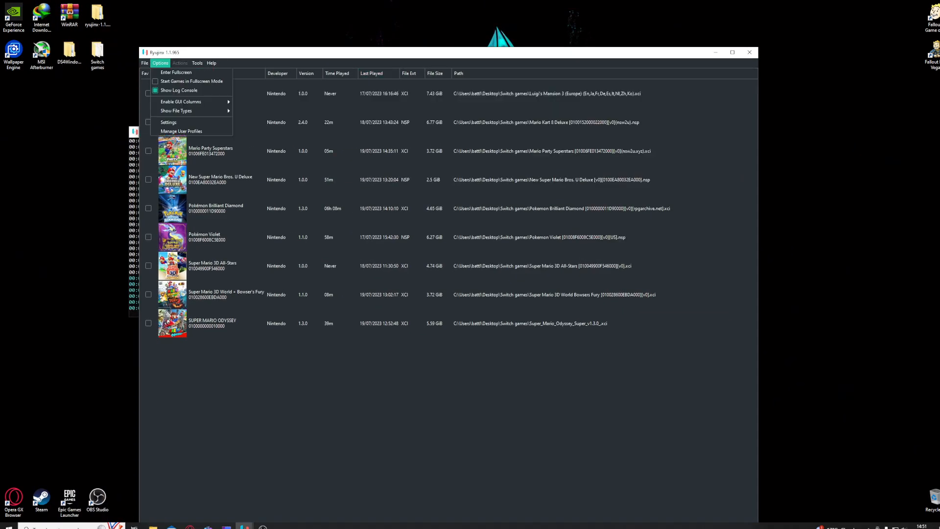
pyautogui.press('Return')
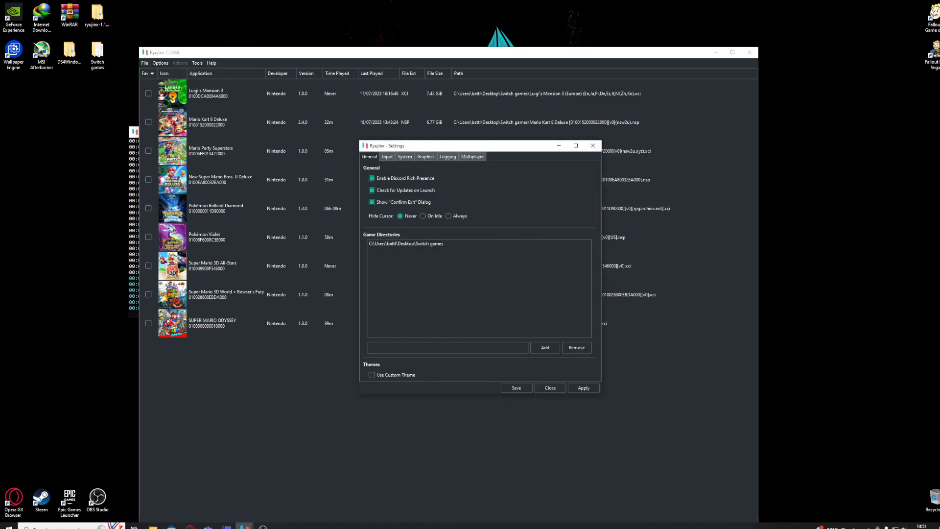
pyautogui.click(405, 243)
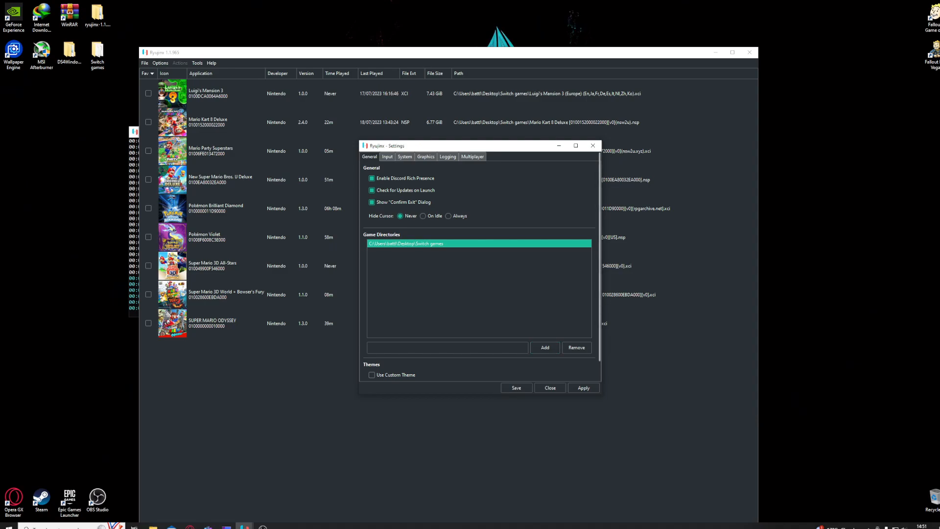
# Check the desktop options for creating a new folder beside Switch games, and close the emulator settings without saving.
pyautogui.moveTo(97, 54); pyautogui.dragTo(69, 128)
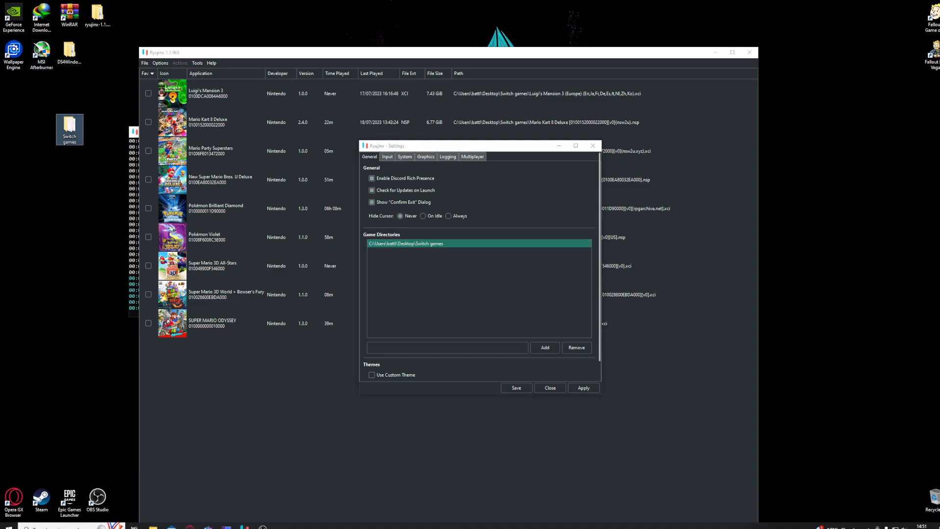
pyautogui.rightClick(55, 220)
pyautogui.moveTo(98, 282)
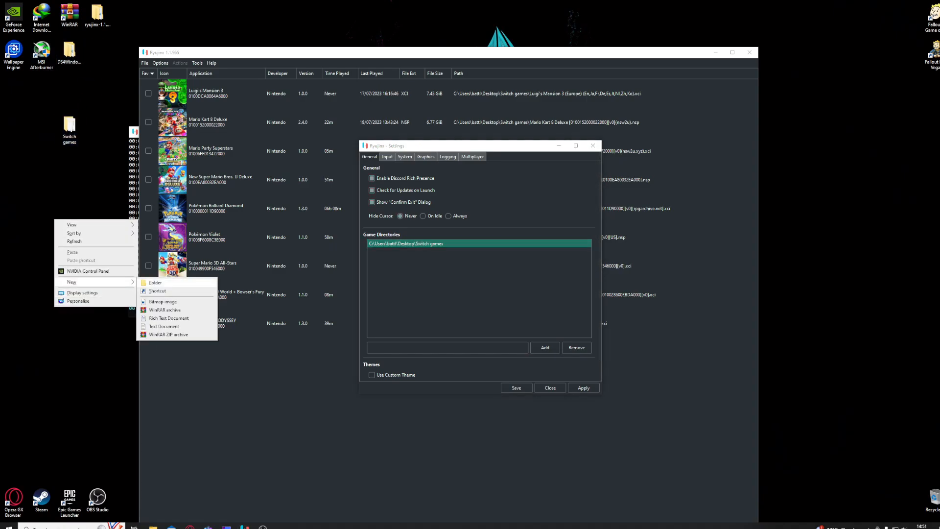
pyautogui.press('Escape')
pyautogui.moveTo(92, 86); pyautogui.dragTo(98, 53)
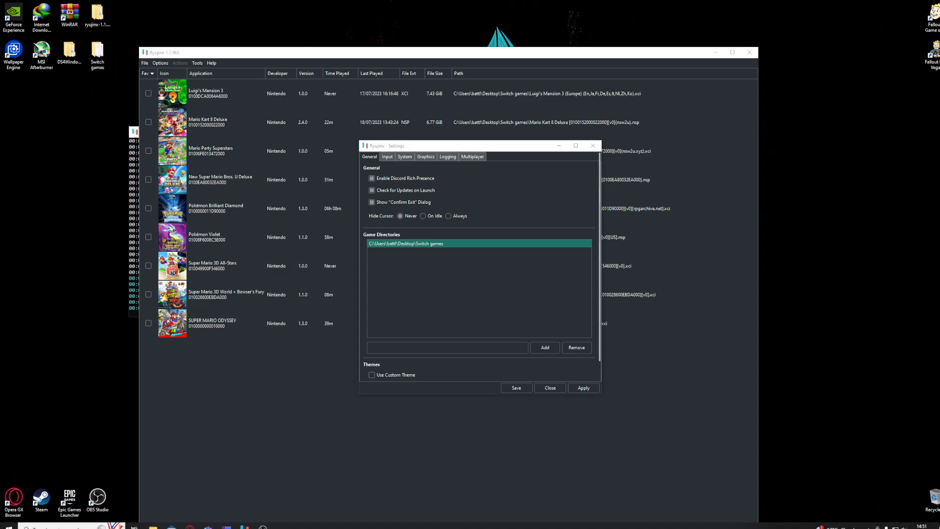
pyautogui.click(550, 388)
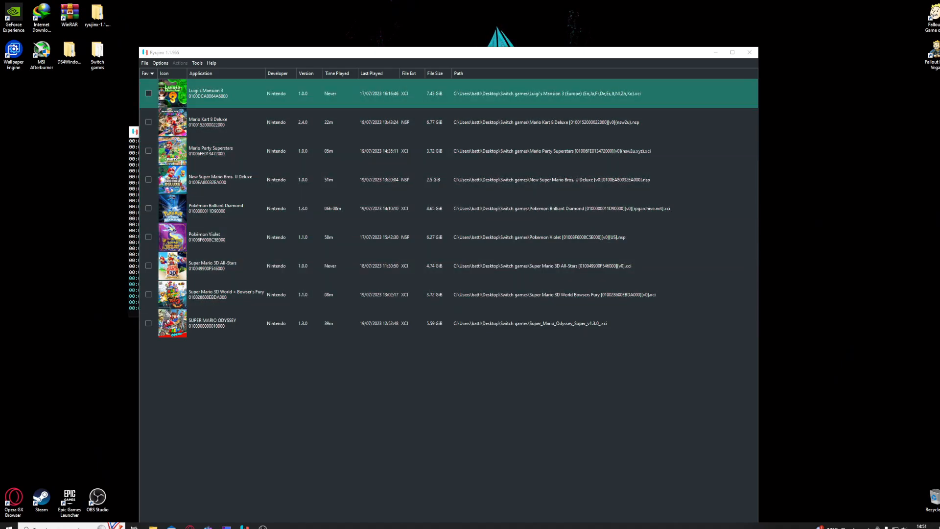
# Minimize the Ryujinx windows and open the inner ALL For GAME folder inside the desktop folder of the same name.
pyautogui.click(716, 52)
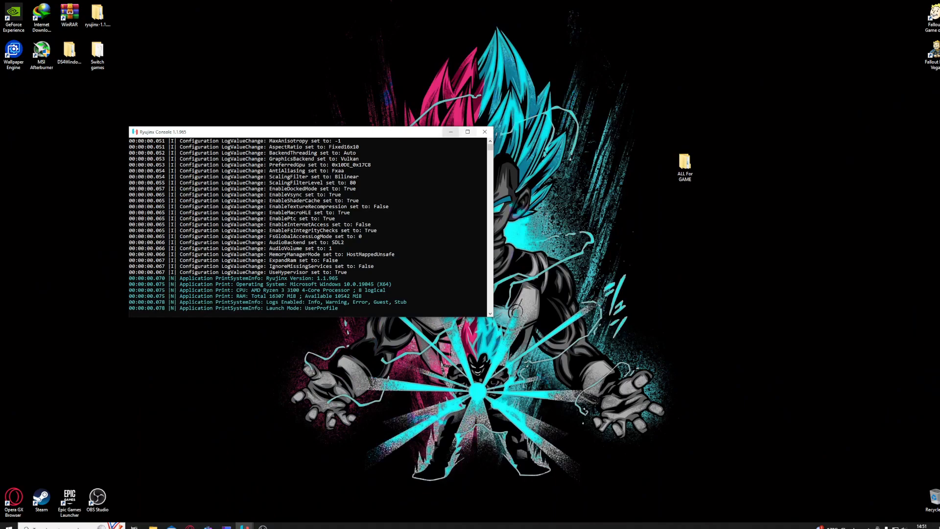
pyautogui.moveTo(684, 164); pyautogui.dragTo(685, 129)
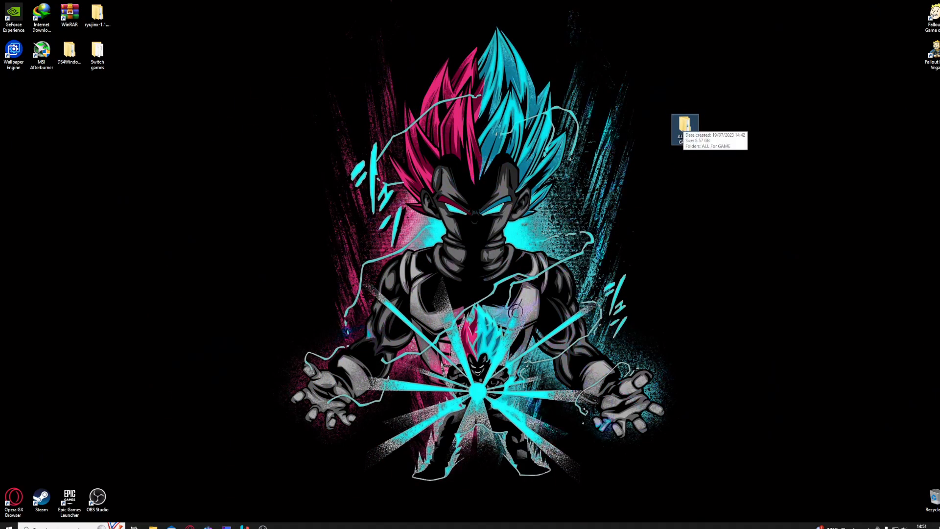
pyautogui.doubleClick(684, 128)
pyautogui.doubleClick(208, 240)
pyautogui.moveTo(504, 193); pyautogui.dragTo(623, 130)
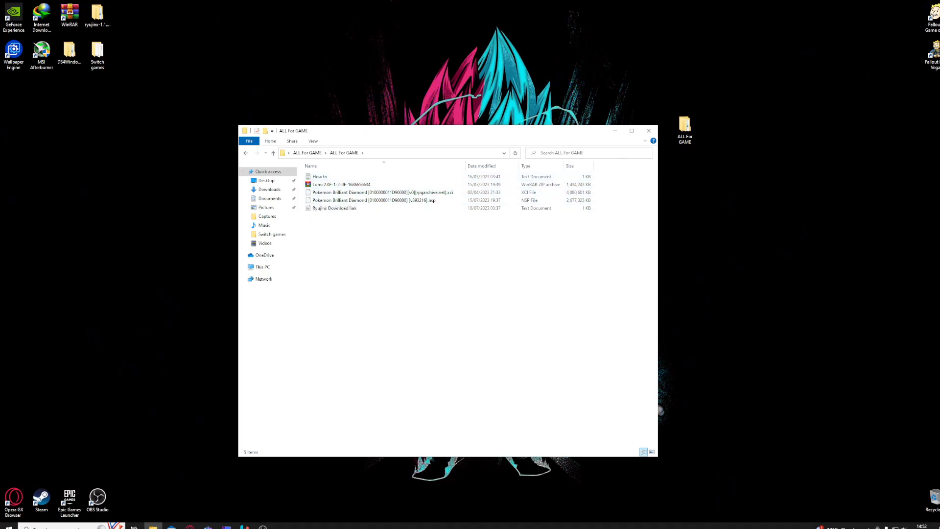
# Open the Switch games folder beside ALL For GAME, compare the Pokemon Brilliant Diamond files in both, and close Switch games.
pyautogui.doubleClick(97, 55)
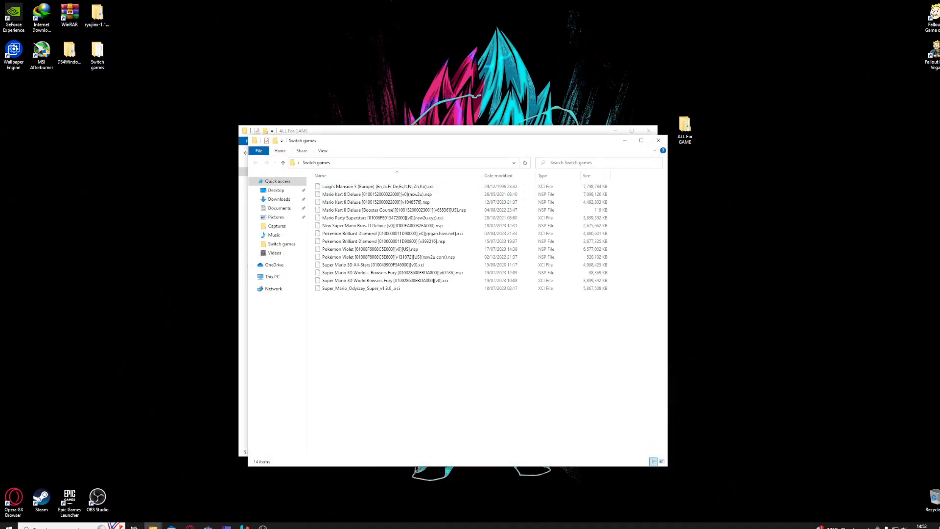
pyautogui.moveTo(391, 140); pyautogui.dragTo(348, 262)
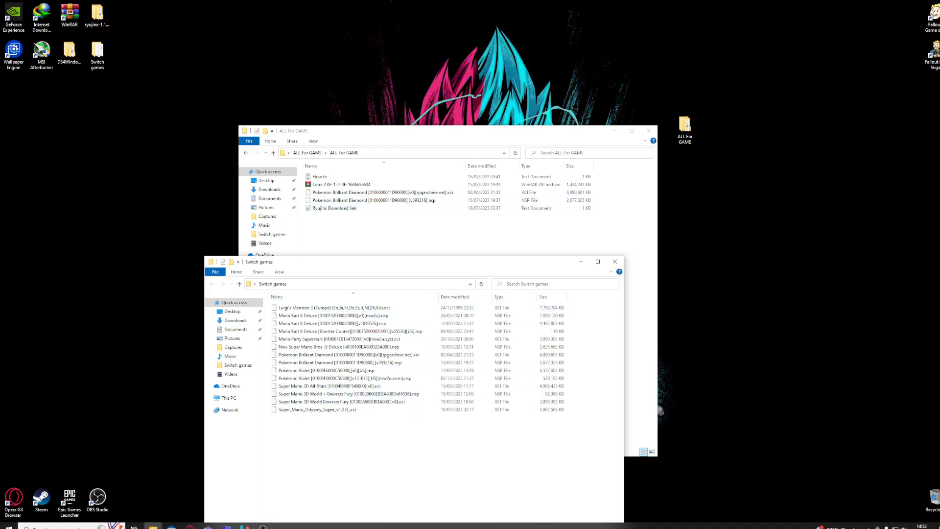
pyautogui.moveTo(360, 192)
pyautogui.mouseDown()
pyautogui.moveTo(372, 264)
pyautogui.moveTo(354, 204)
pyautogui.moveTo(372, 200)
pyautogui.mouseUp()
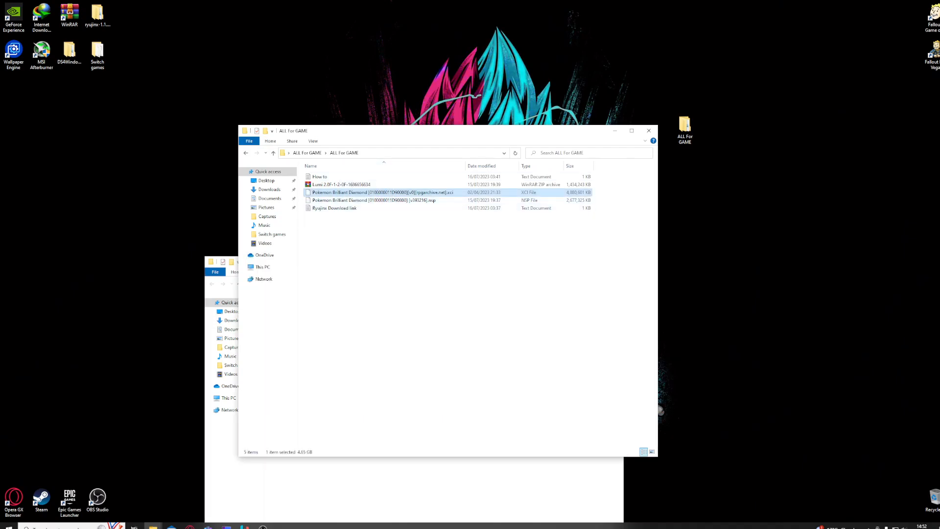
pyautogui.click(373, 482)
pyautogui.click(615, 261)
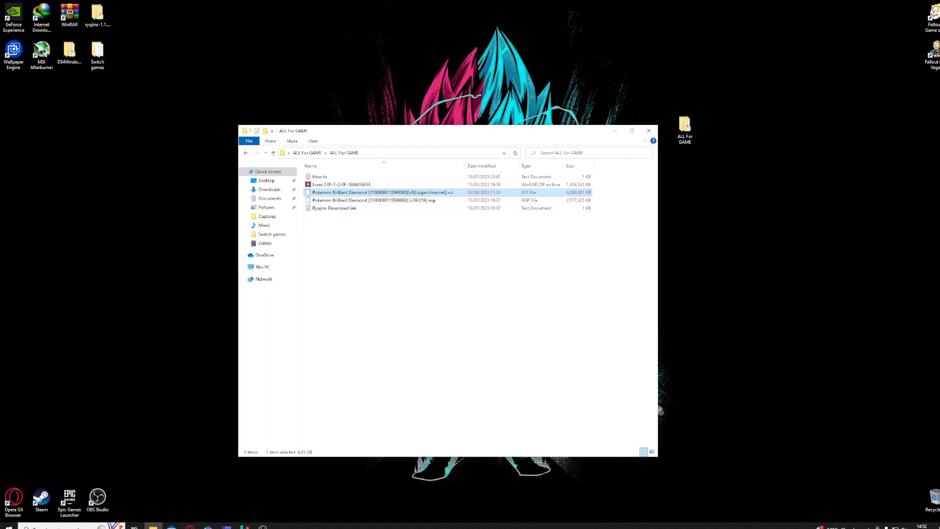
# Place Ryujinx beside the ALL For GAME folder window and open the title update manager for Pokémon Brilliant Diamond.
pyautogui.moveTo(599, 130); pyautogui.dragTo(868, 104)
pyautogui.moveTo(244, 525)
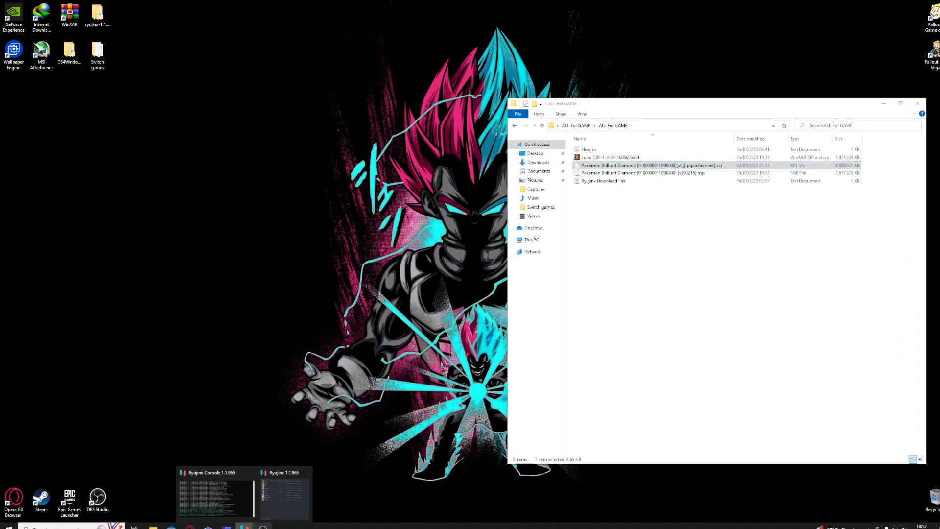
pyautogui.click(283, 482)
pyautogui.moveTo(544, 51); pyautogui.dragTo(456, 63)
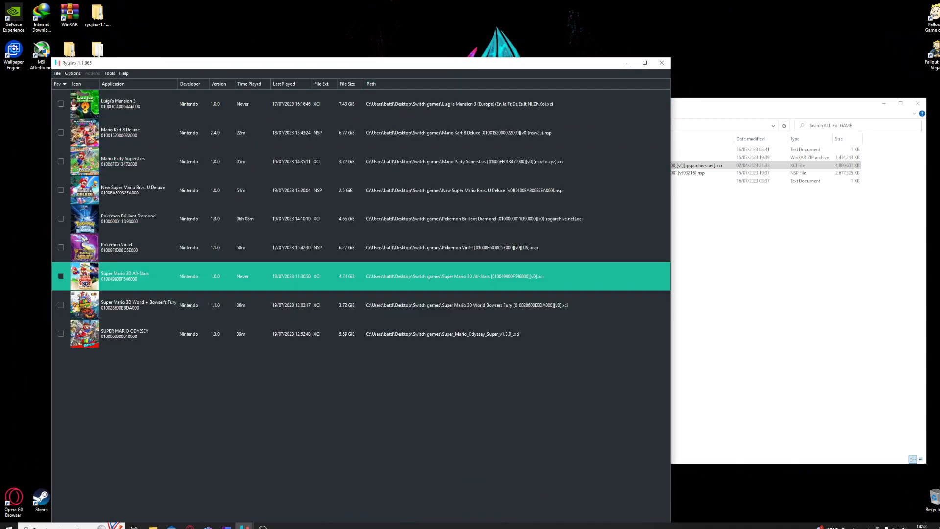
pyautogui.rightClick(143, 220)
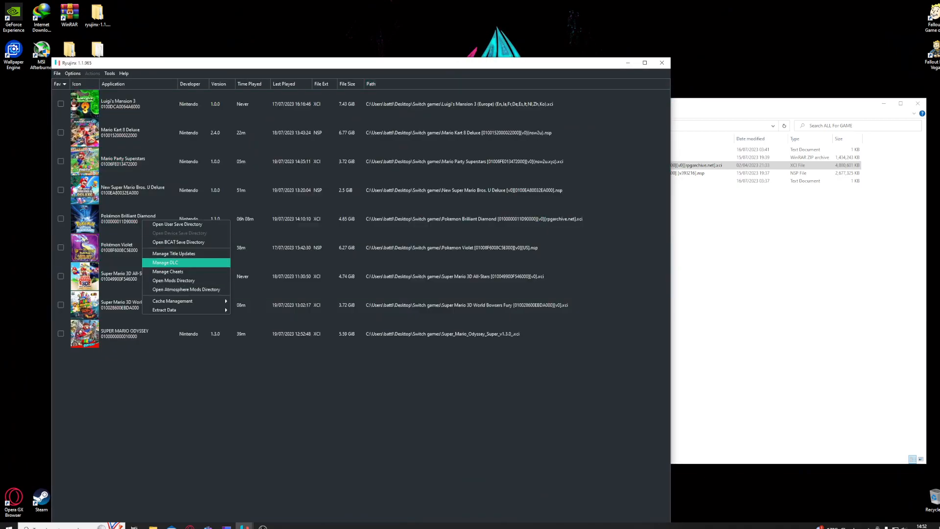
pyautogui.click(174, 254)
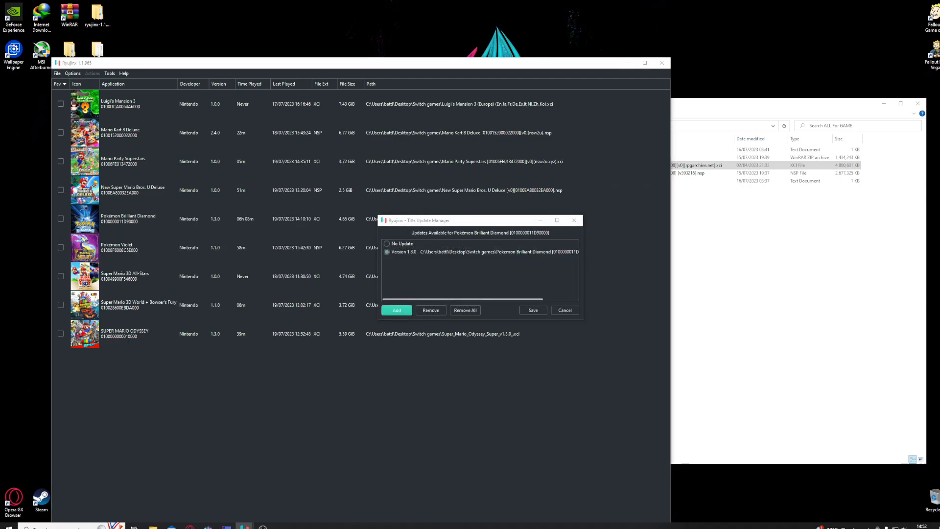
# Try adding the Pokemon Brilliant Diamond [v393216] NSP from Switch games as an update, leaving the manager without saving and minimizing Ryujinx.
pyautogui.click(396, 310)
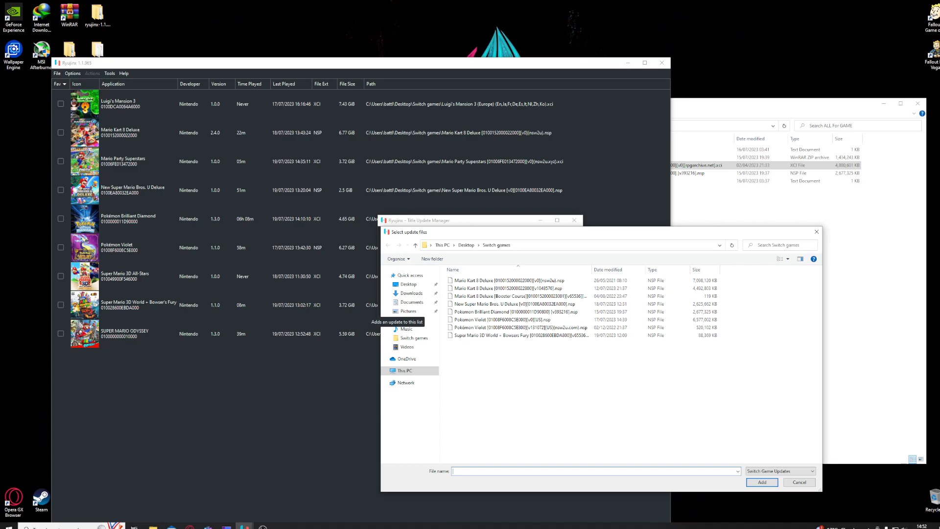
pyautogui.click(516, 312)
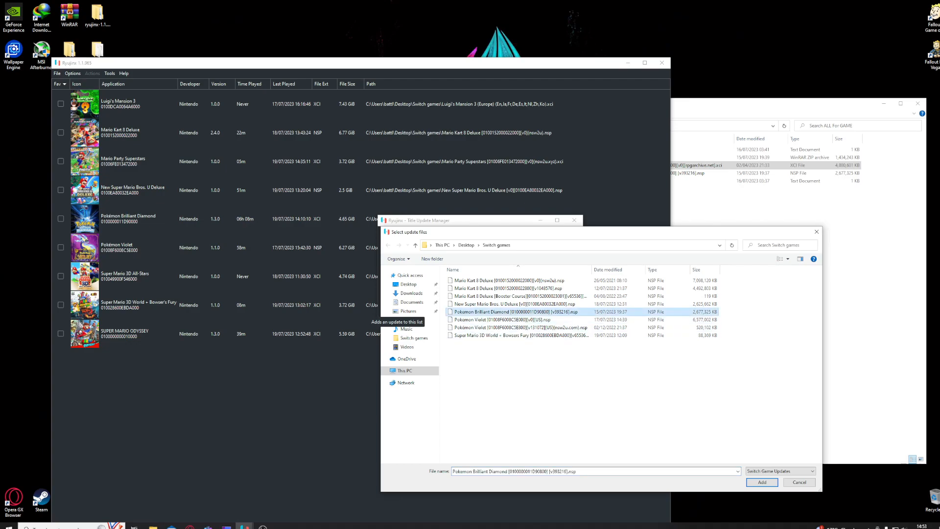
pyautogui.press('Return')
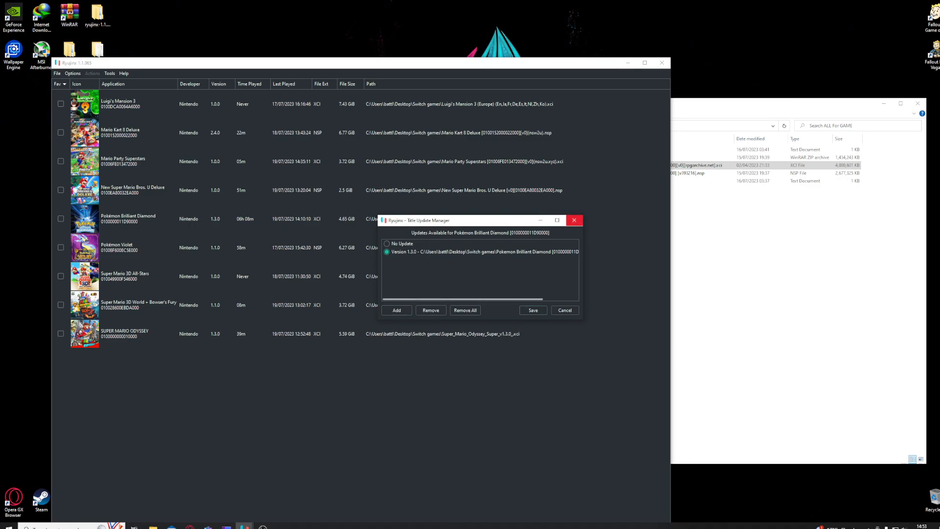
pyautogui.click(574, 221)
pyautogui.click(628, 62)
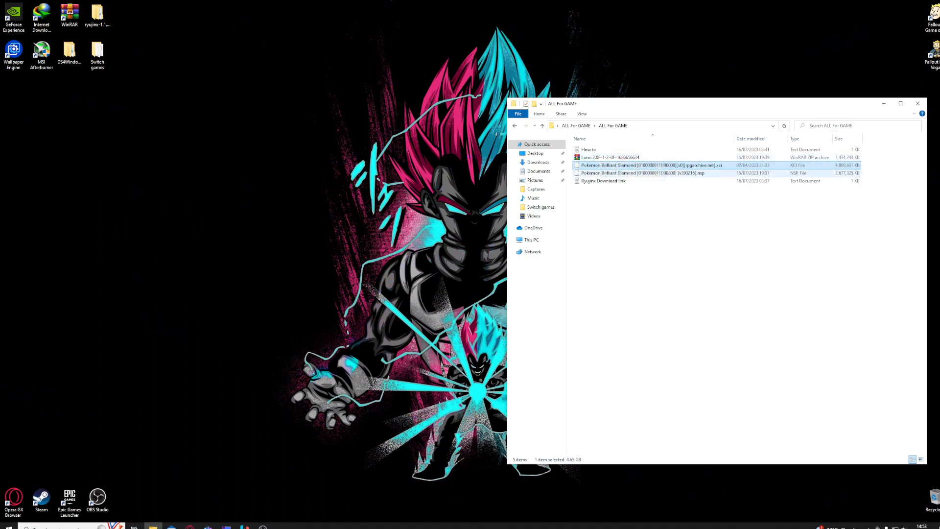
# Bring Ryujinx back up and open the mods directory of Pokémon Brilliant Diamond, placing its folder window over the game list.
pyautogui.click(244, 527)
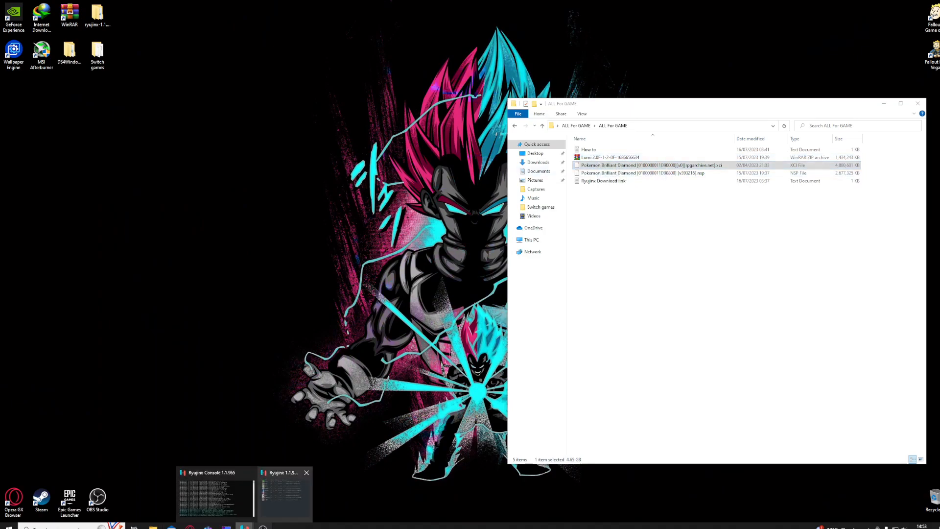
pyautogui.click(282, 496)
pyautogui.rightClick(169, 219)
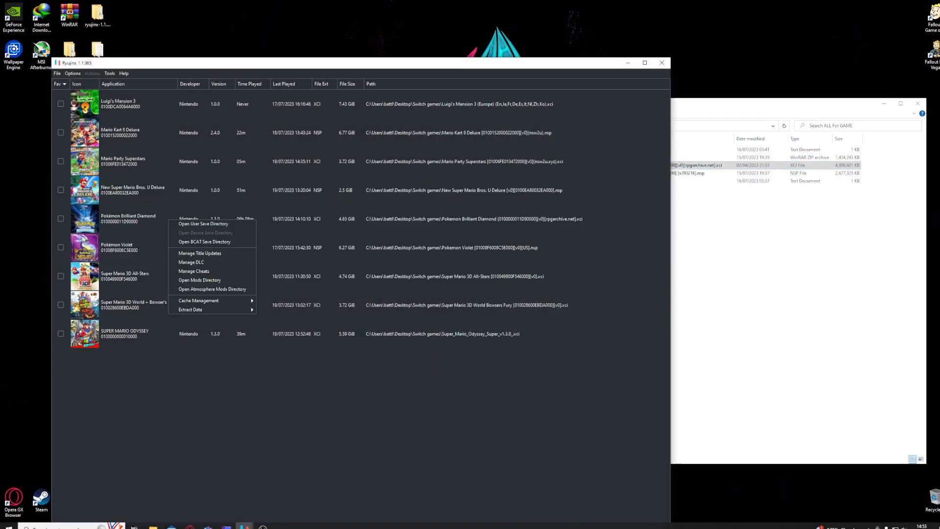
pyautogui.click(200, 279)
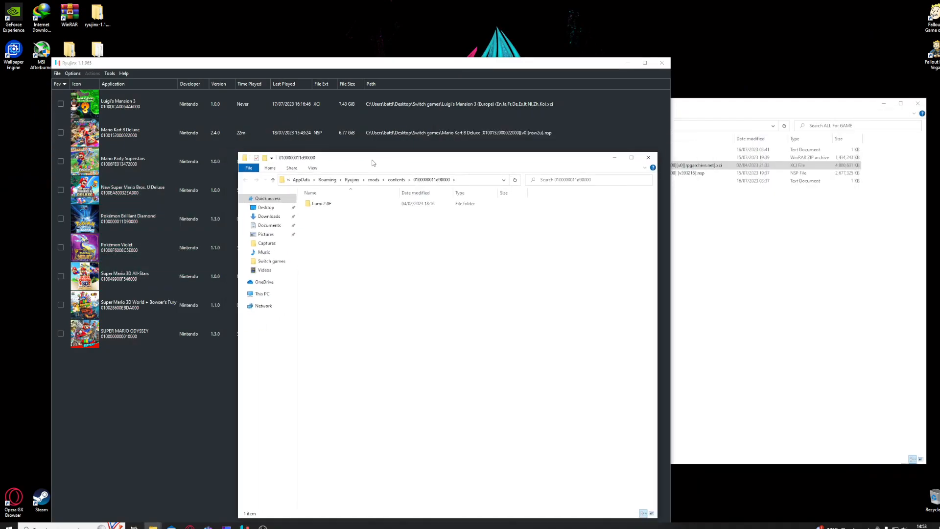
pyautogui.moveTo(367, 165); pyautogui.dragTo(310, 91)
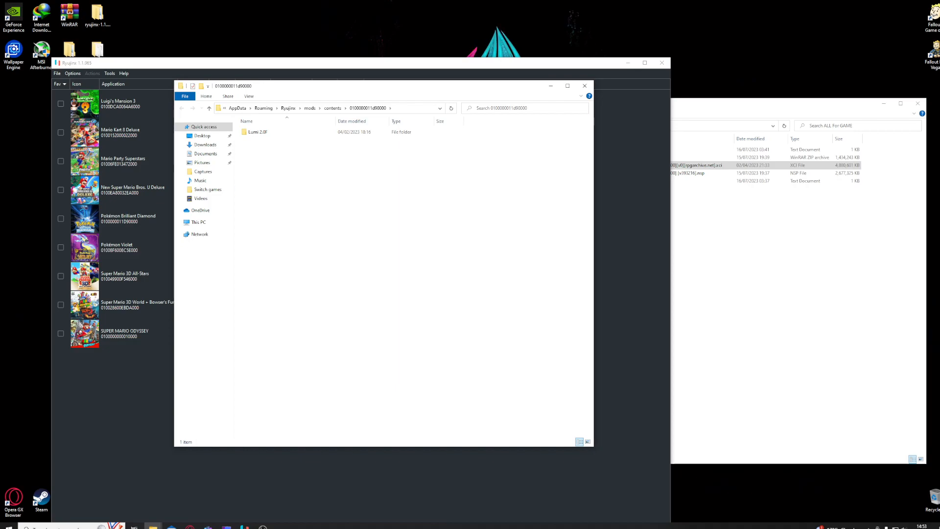
# Move the Lumi 2.0F ZIP archive into the mods directory, check its extraction options, and return it to ALL For GAME.
pyautogui.moveTo(713, 104); pyautogui.dragTo(718, 129)
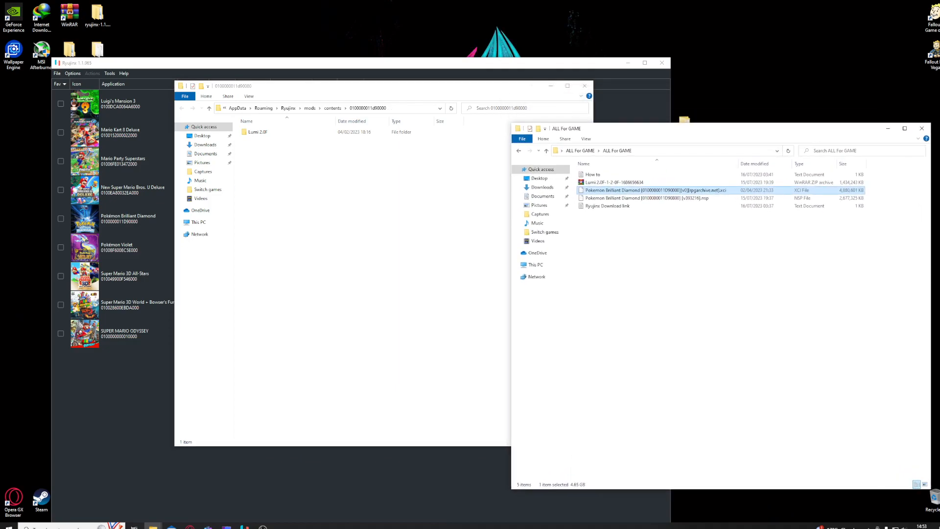
pyautogui.moveTo(617, 182); pyautogui.dragTo(317, 204)
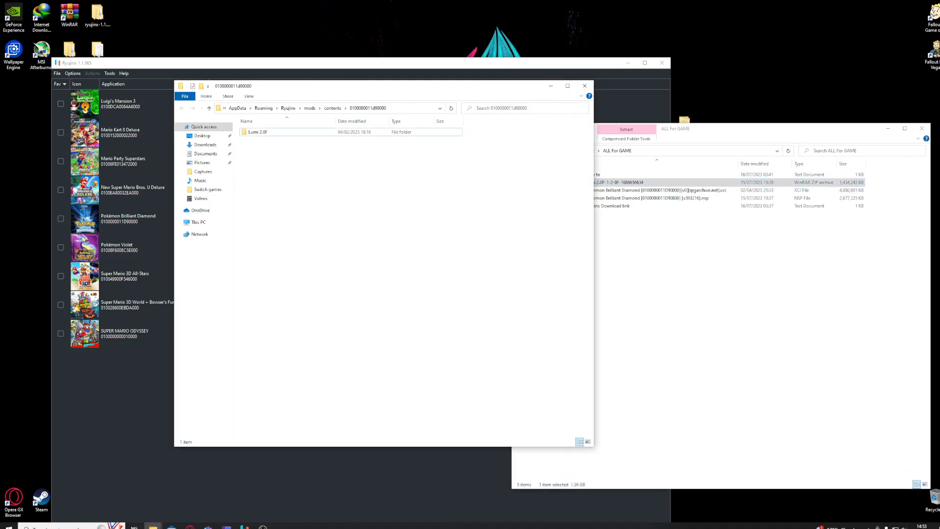
pyautogui.rightClick(289, 141)
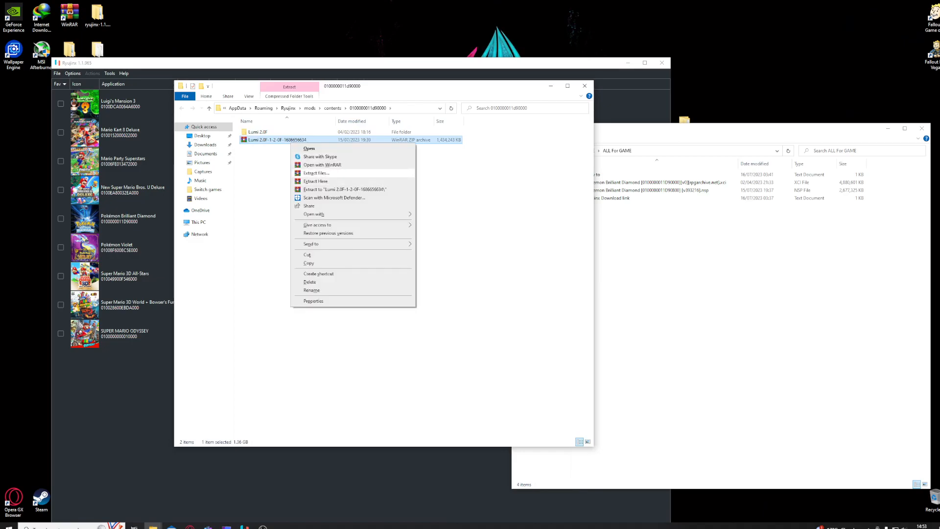
pyautogui.click(443, 195)
pyautogui.moveTo(289, 140); pyautogui.dragTo(696, 237)
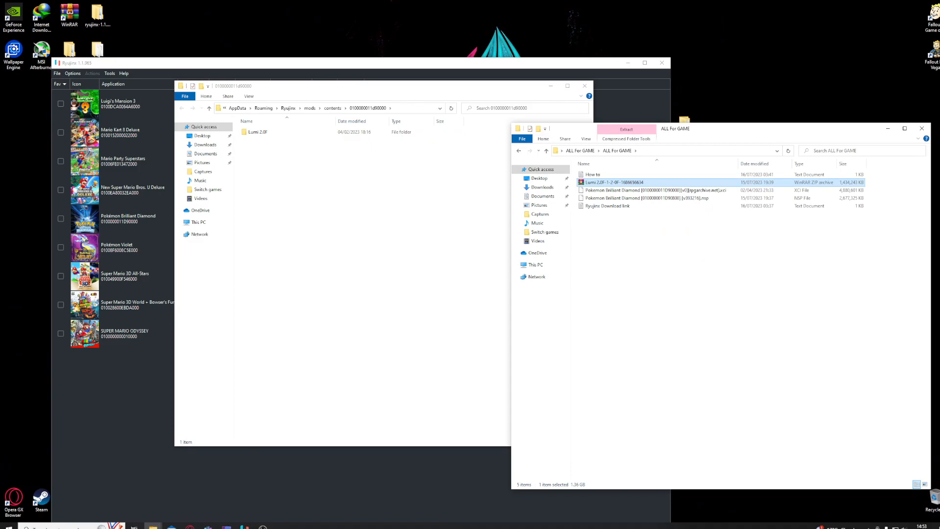
# Close both folder windows and tidy the desktop by moving the ALL For GAME folder and the Ryujinx window out of each other's way.
pyautogui.click(922, 128)
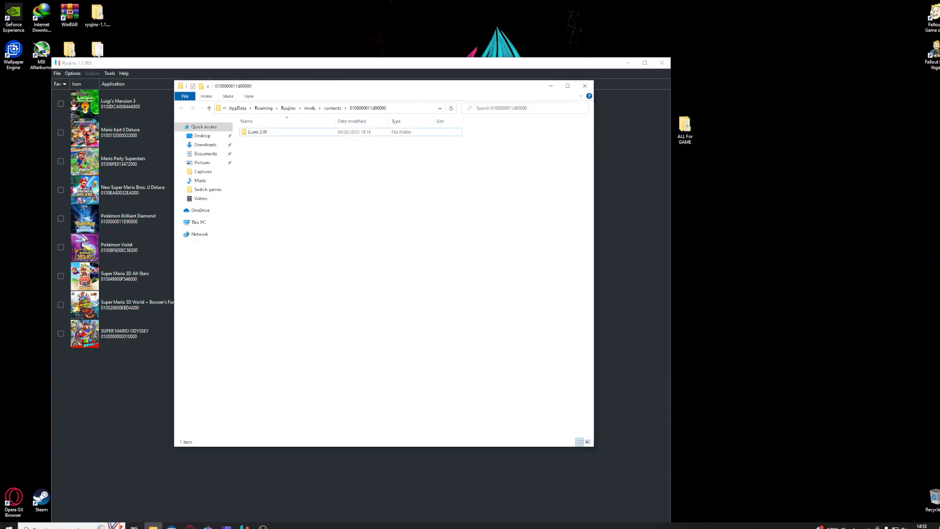
pyautogui.click(584, 86)
pyautogui.moveTo(576, 64); pyautogui.dragTo(579, 101)
pyautogui.moveTo(685, 127); pyautogui.dragTo(935, 135)
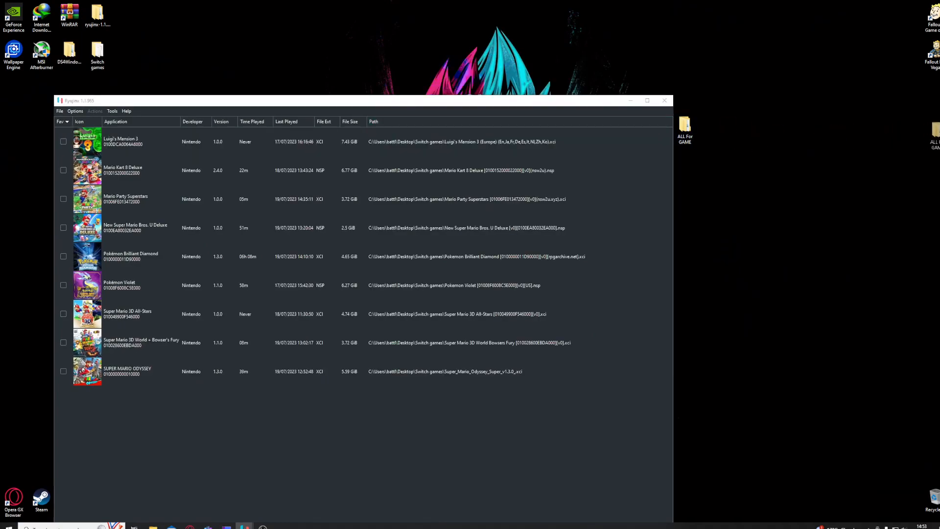
pyautogui.moveTo(343, 101); pyautogui.dragTo(438, 34)
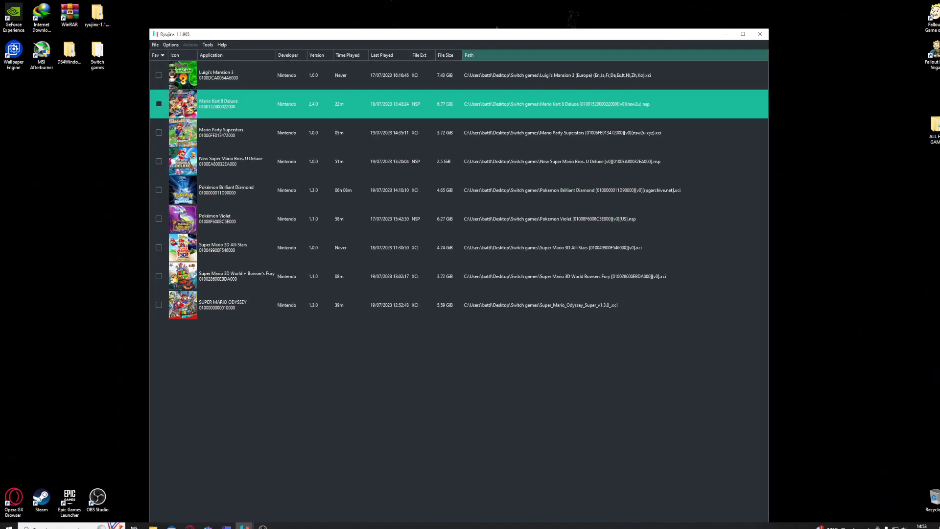
# Open the Player 1 controller configuration from the emulator's input settings.
pyautogui.click(171, 45)
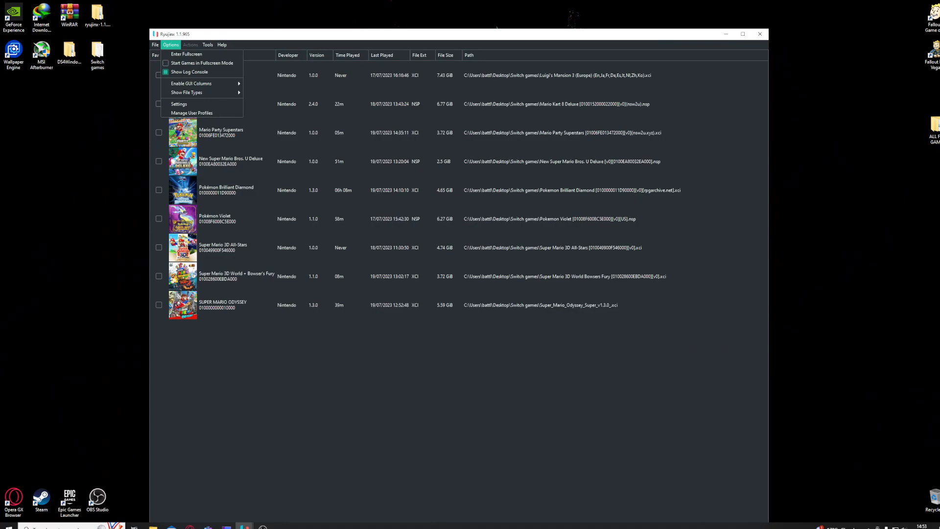
pyautogui.click(179, 103)
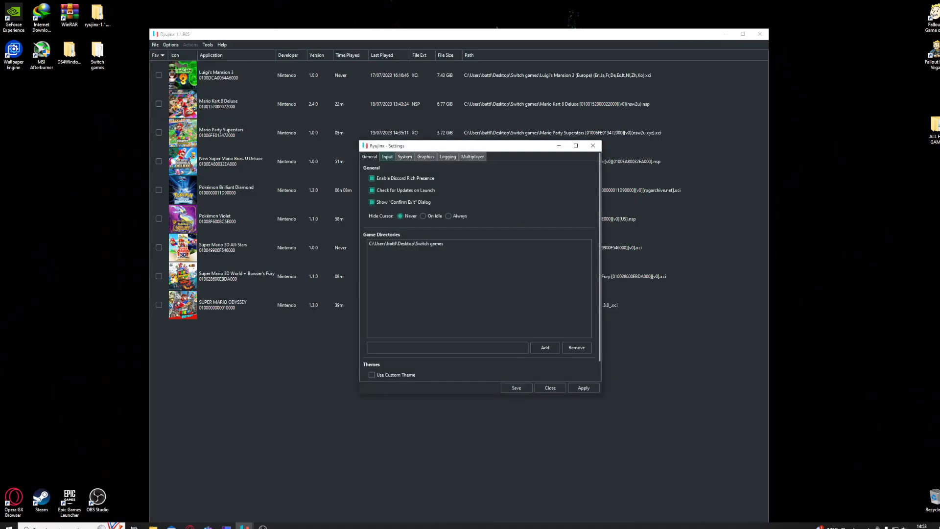
pyautogui.click(387, 156)
pyautogui.click(424, 255)
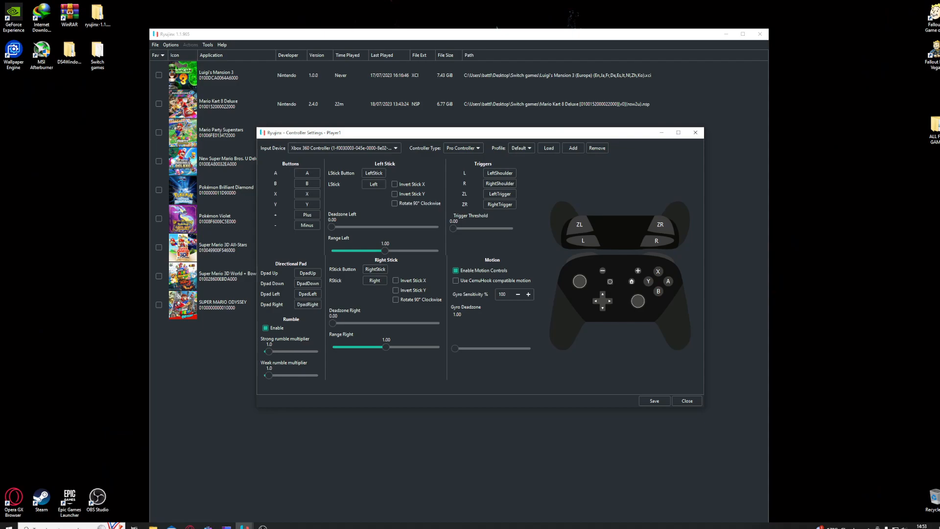
# Review Player 1's controller types and input devices, picking Pro Controller and Xbox 360 Controller, and close the configuration without saving.
pyautogui.click(463, 148)
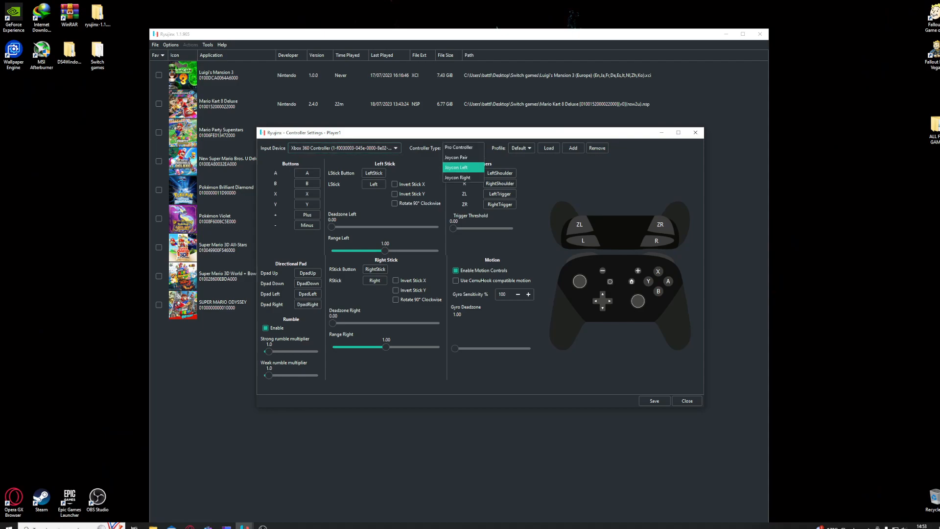
pyautogui.click(462, 147)
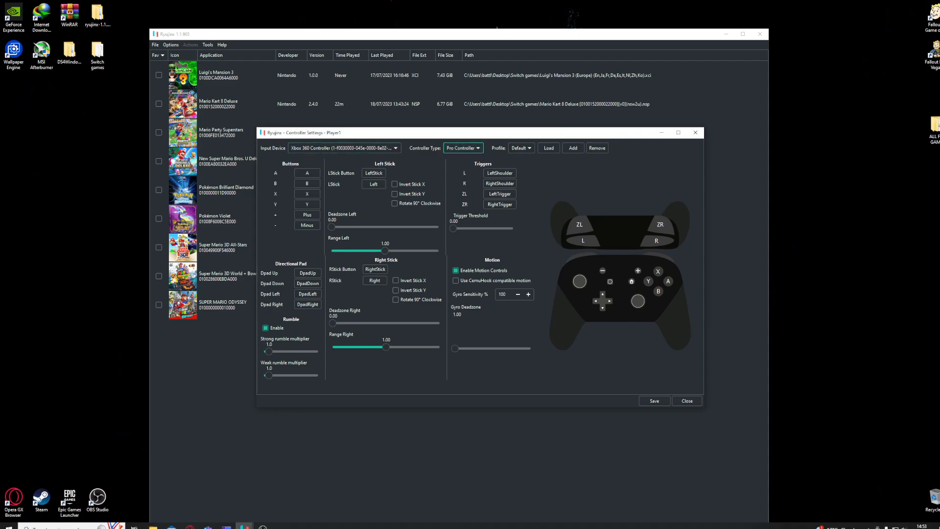
pyautogui.click(345, 148)
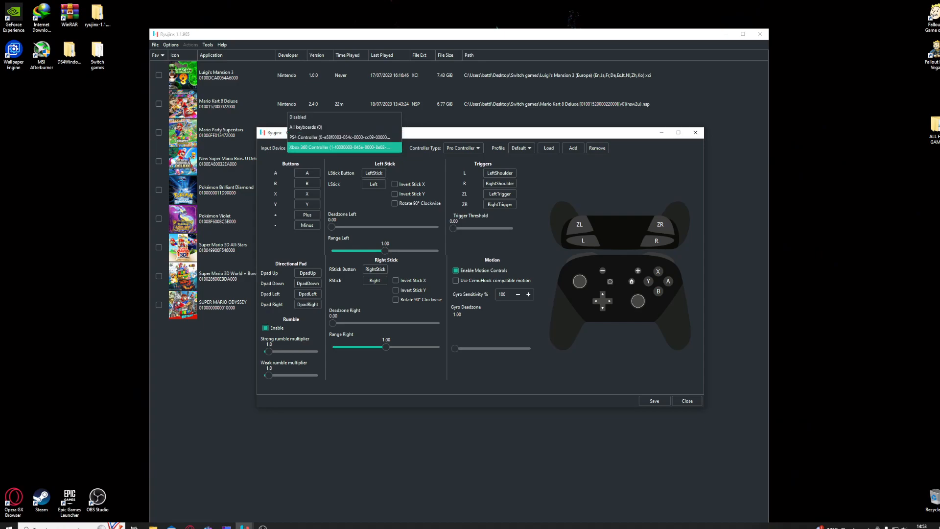
pyautogui.click(340, 147)
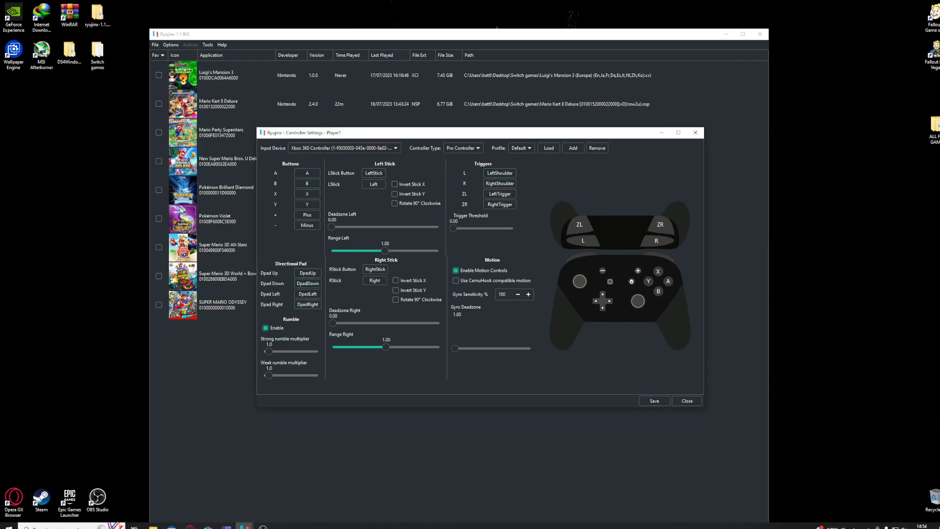
pyautogui.click(686, 401)
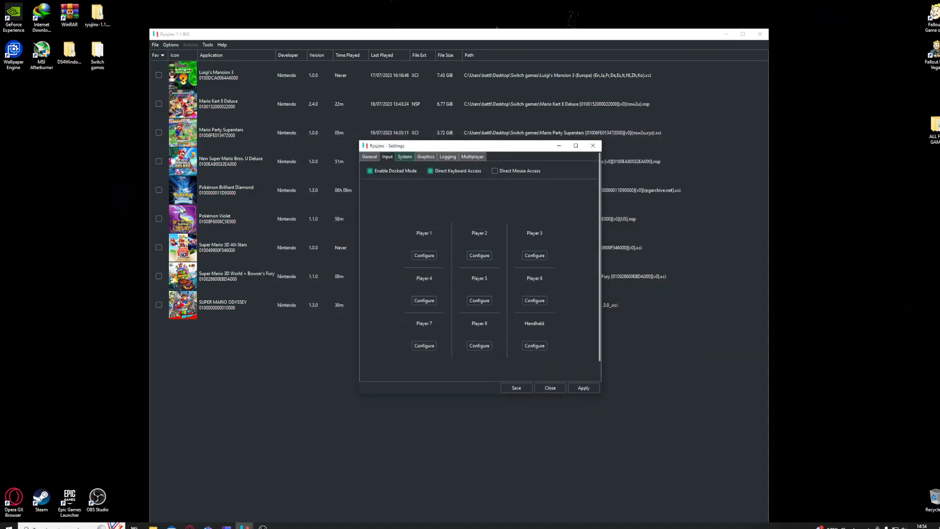
# Review the emulator's system and graphics settings, including the resolution scale options, and close the settings without saving.
pyautogui.click(404, 157)
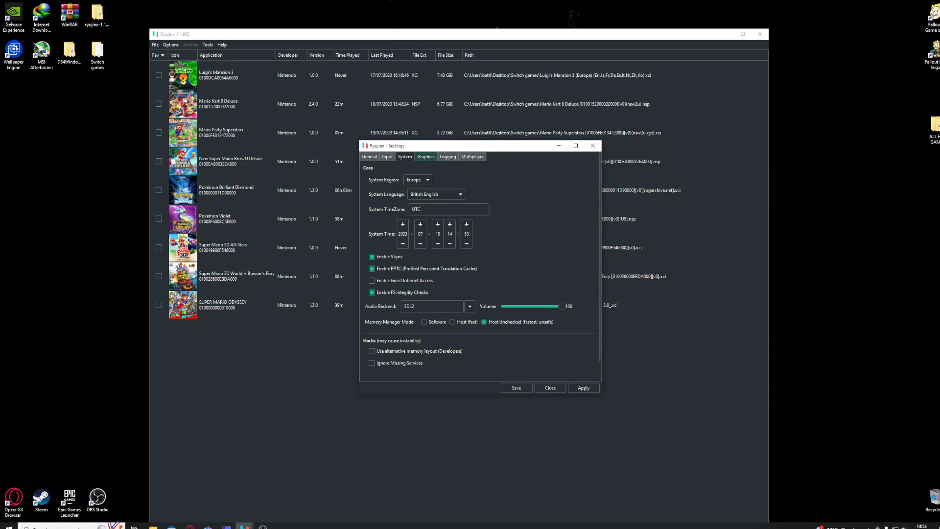
pyautogui.click(426, 157)
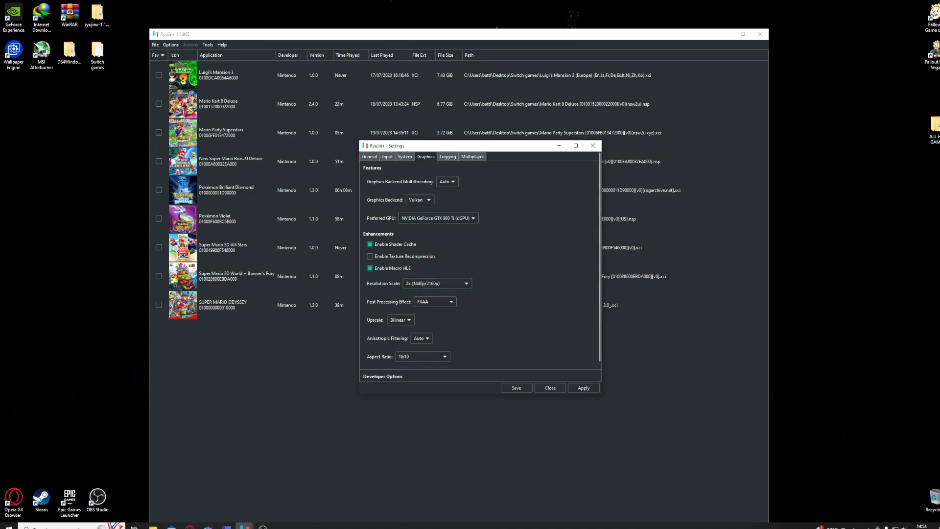
pyautogui.scroll(-1, 480, 269)
pyautogui.scroll(1, 480, 269)
pyautogui.click(435, 283)
pyautogui.click(436, 283)
pyautogui.click(592, 145)
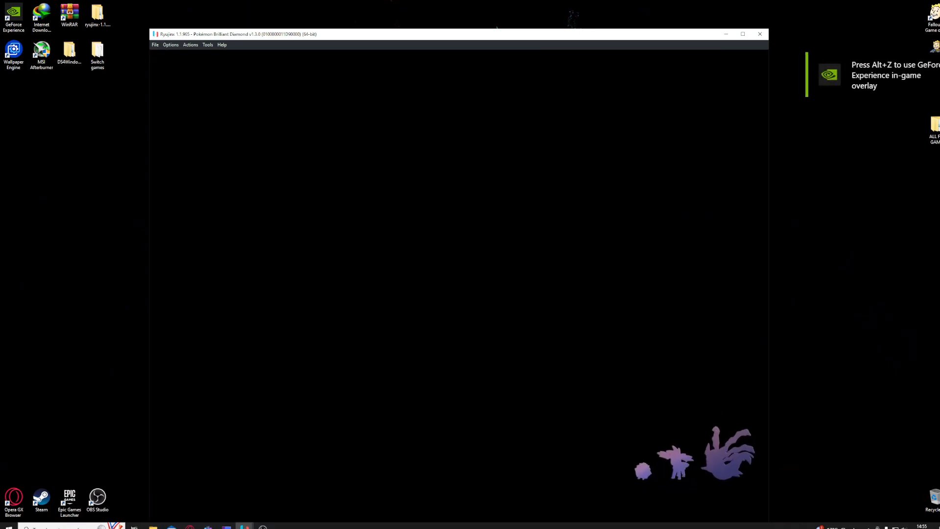
# Move the emulator window slightly higher on the desktop and open the Pokémon party from the in-game menu on Route 204.
pyautogui.moveTo(413, 37)
pyautogui.mouseDown()
pyautogui.moveTo(422, 20)
pyautogui.moveTo(416, 27)
pyautogui.mouseUp()
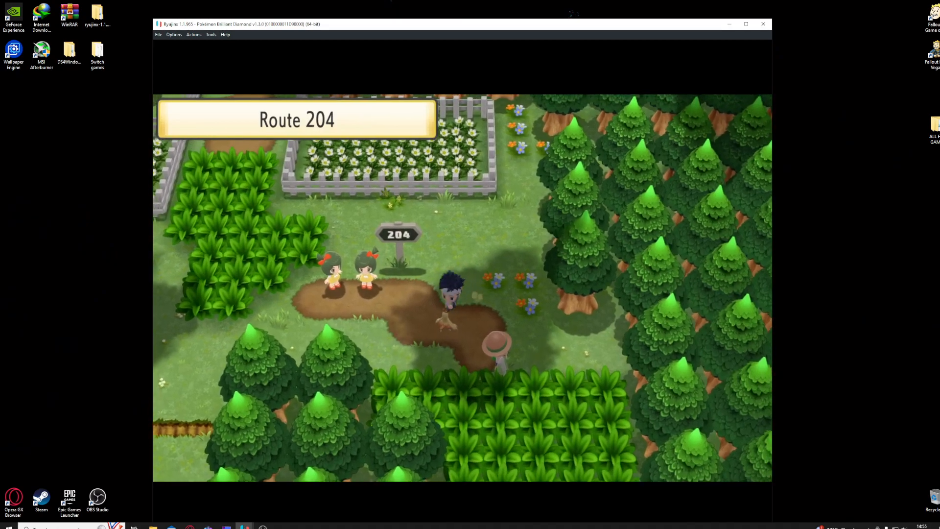
pyautogui.press('c')
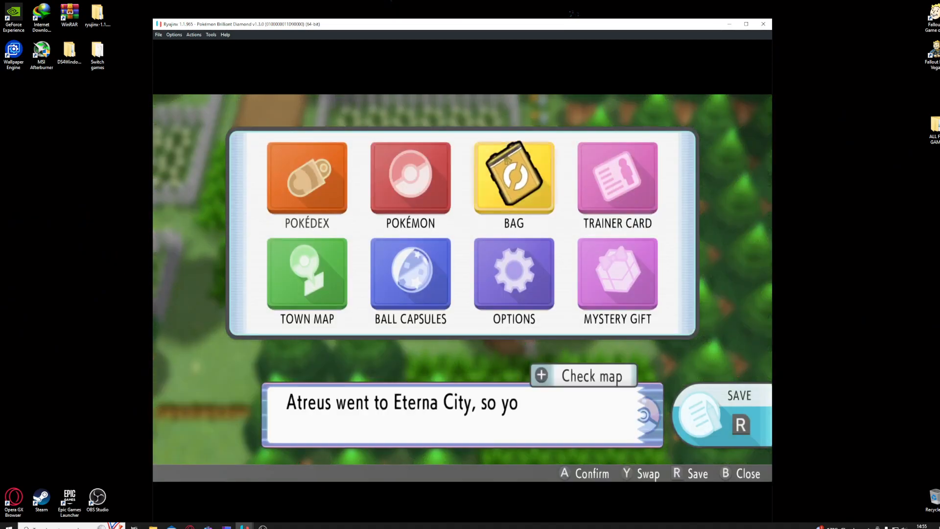
pyautogui.press('Left')
pyautogui.press('z')
# Look through the Pokémon in the party and return to the main in-game menu.
pyautogui.press('Down')
pyautogui.press('Down')
pyautogui.press('Down')
pyautogui.press('Down')
pyautogui.press('Down')
pyautogui.press('Up')
pyautogui.press('Up')
pyautogui.press('Up')
pyautogui.press('Up')
pyautogui.press('z')
pyautogui.press('x')
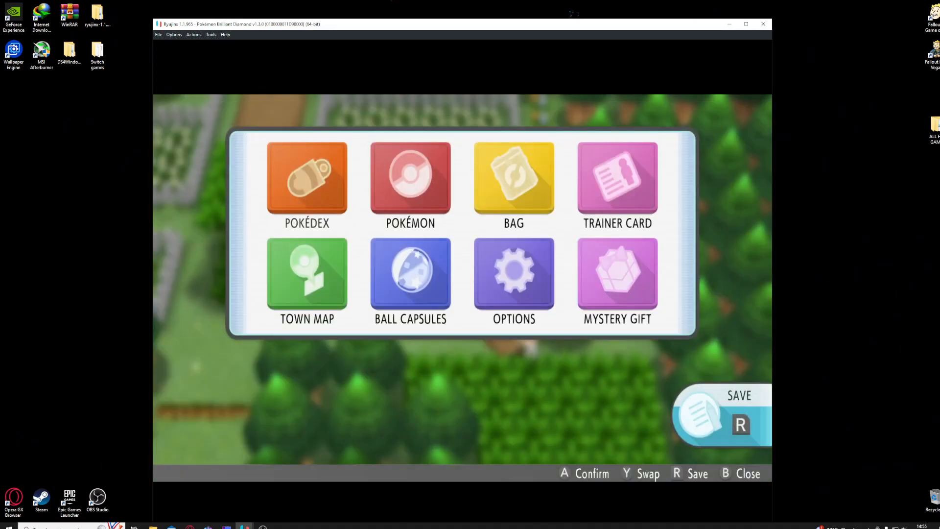
# Close the in-game menu and take the player into the tall grass between the fenced flower beds on Route 204.
pyautogui.press('x')
pyautogui.press('Up')
pyautogui.press('+')
pyautogui.press('Up')
pyautogui.press('z')
pyautogui.press('z')
pyautogui.press('+')
pyautogui.press('Left')
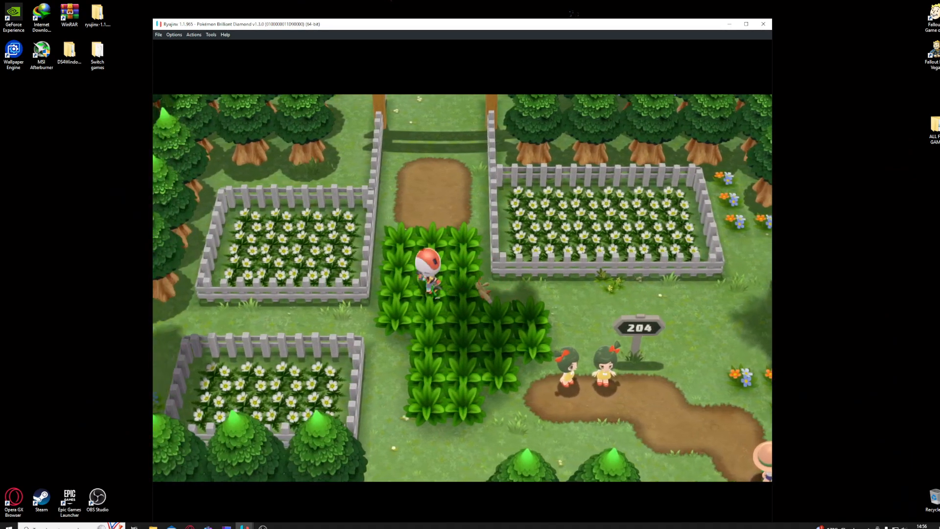